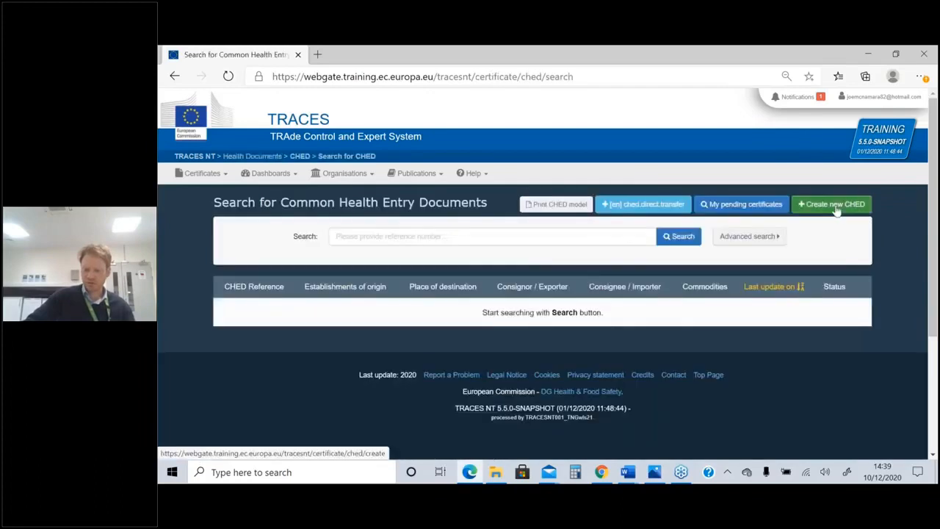
Create a new CHED-PP with commodity 0808 10 80 (Other, under Apples), found by filtering the nomenclature for 0808
left_click(835, 205)
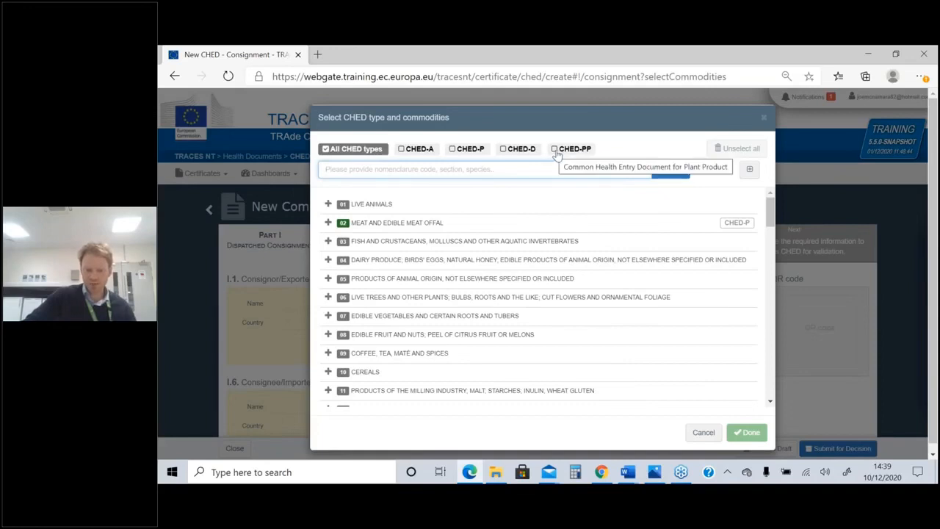
left_click(557, 155)
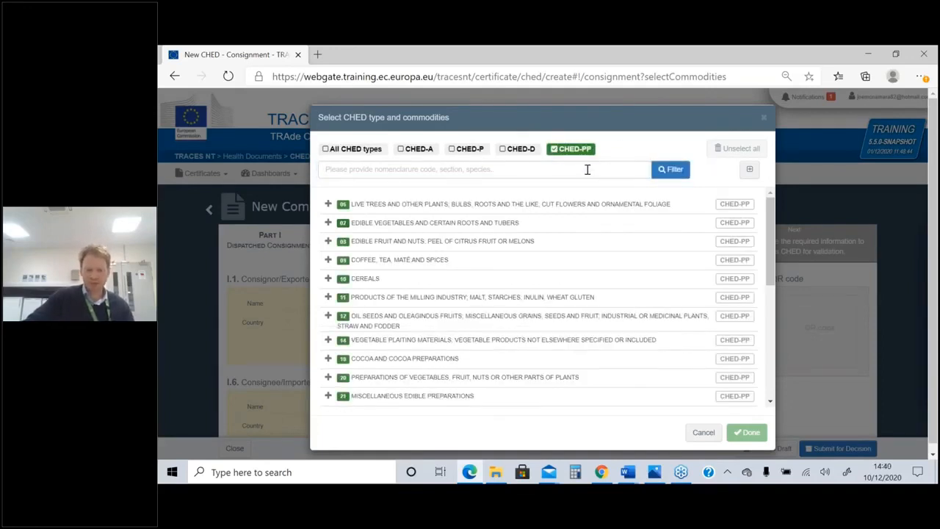
left_click(587, 170)
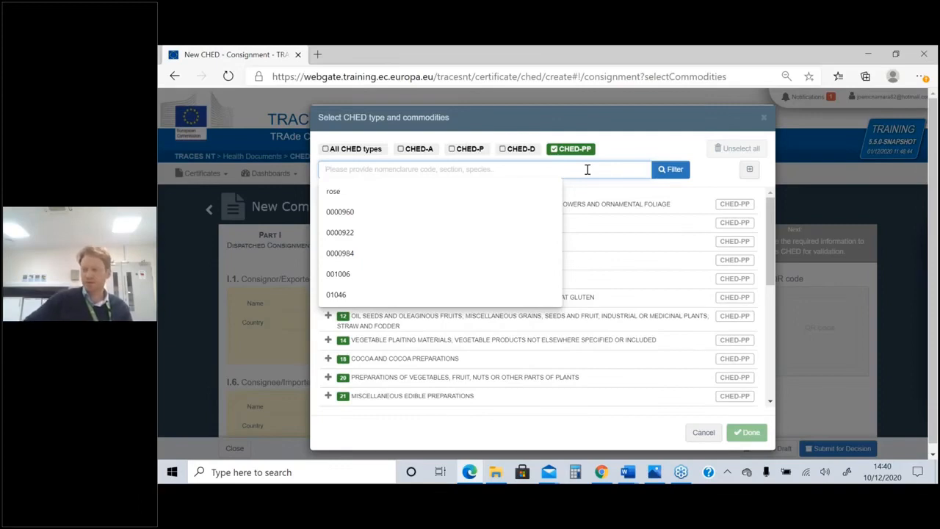
type("0808")
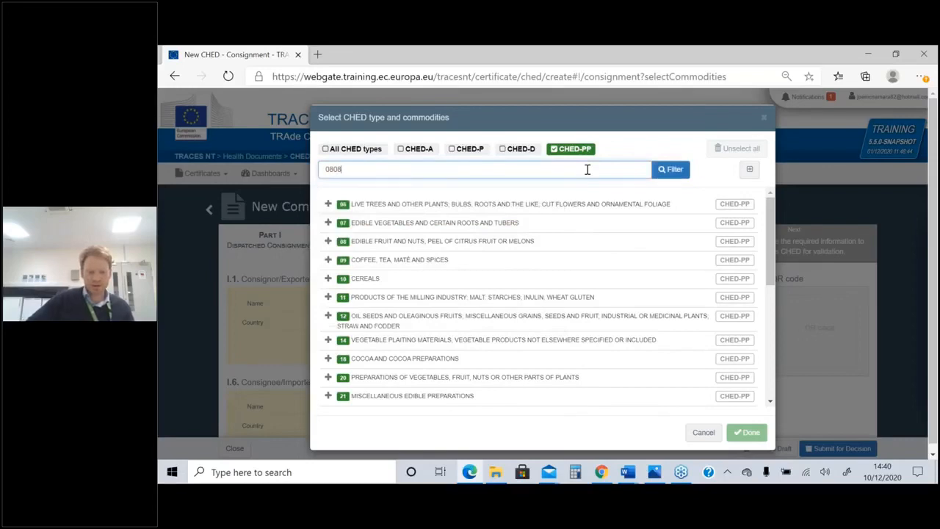
key("Return")
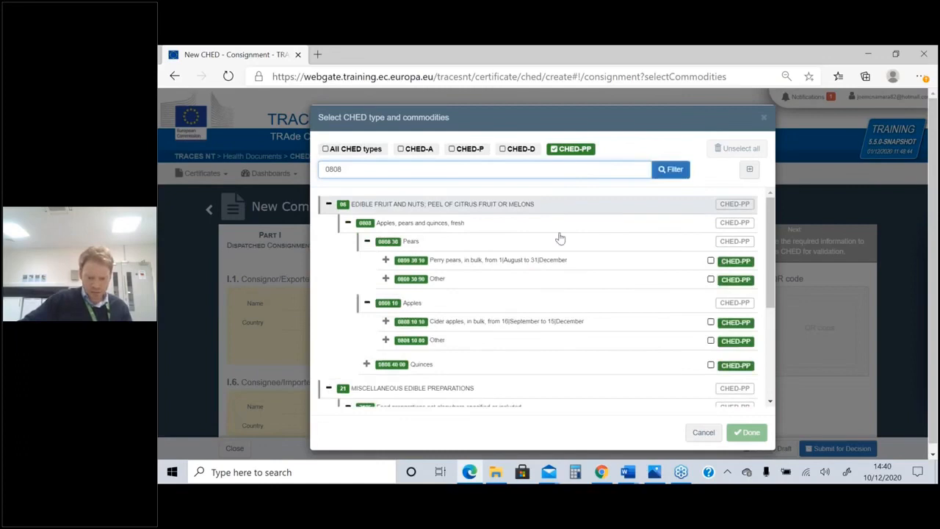
left_click(740, 345)
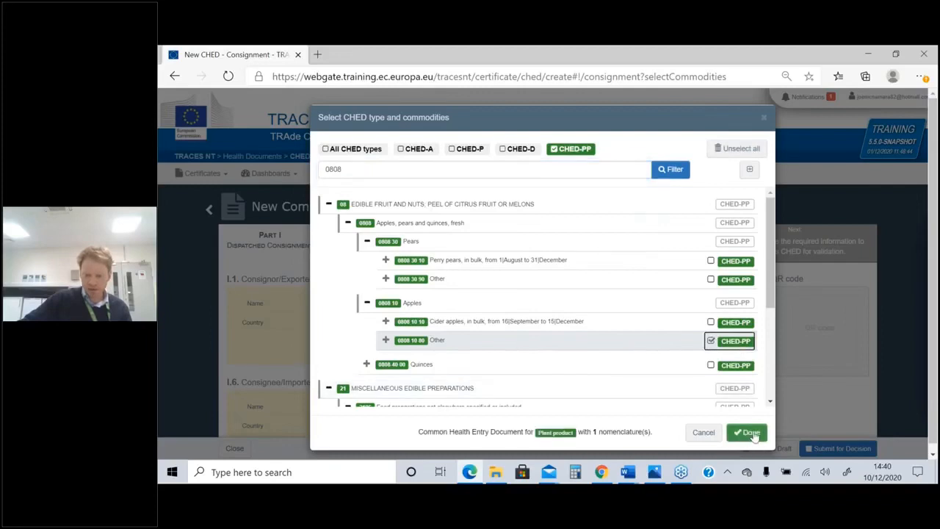
left_click(752, 434)
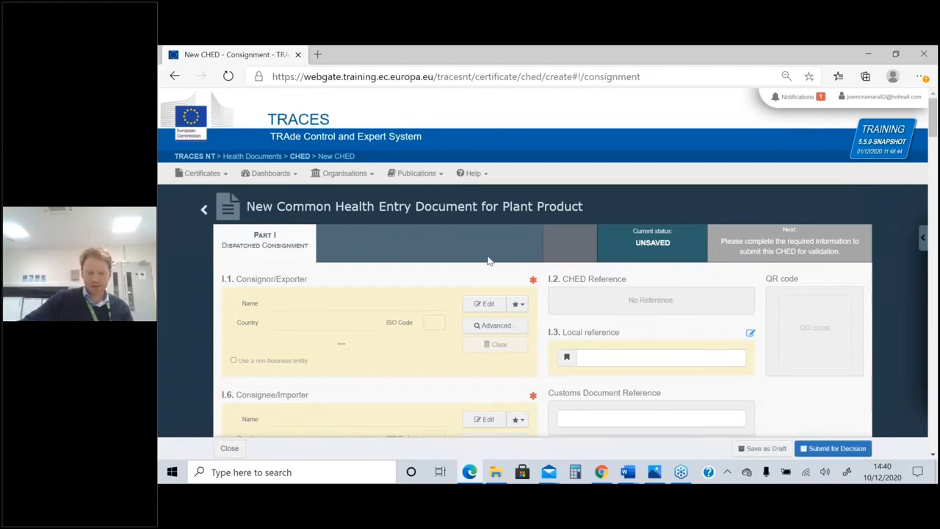
Set the country of the I.1 Consignor/Exporter to United Kingdom
scroll(489, 260, "down", 1)
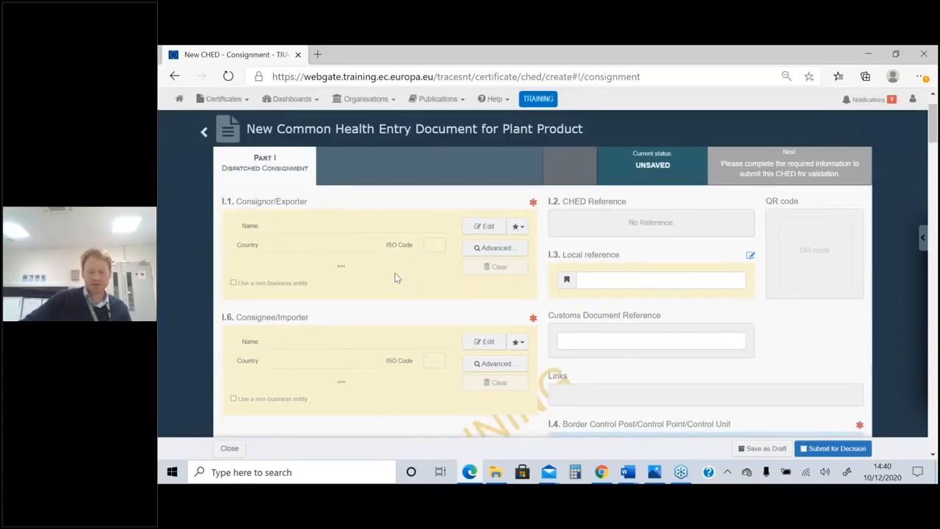
left_click(321, 246)
left_click(353, 250)
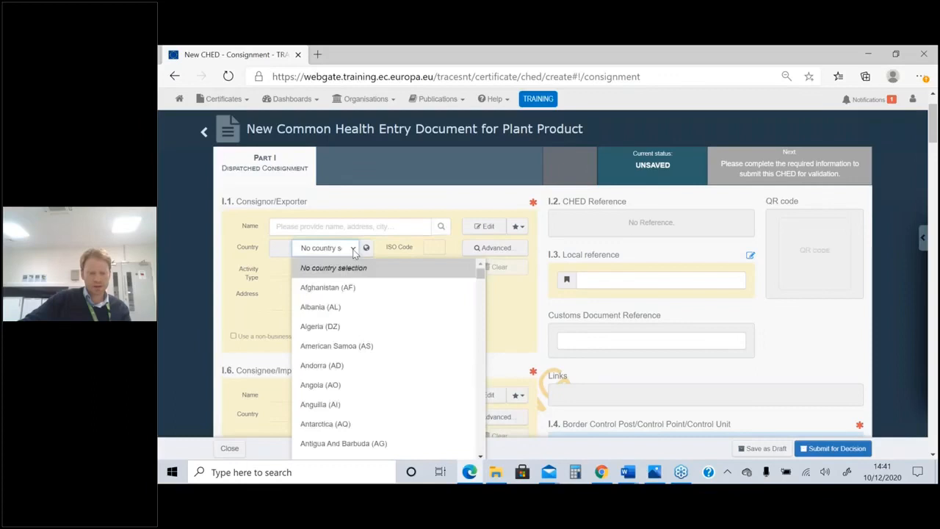
type("un")
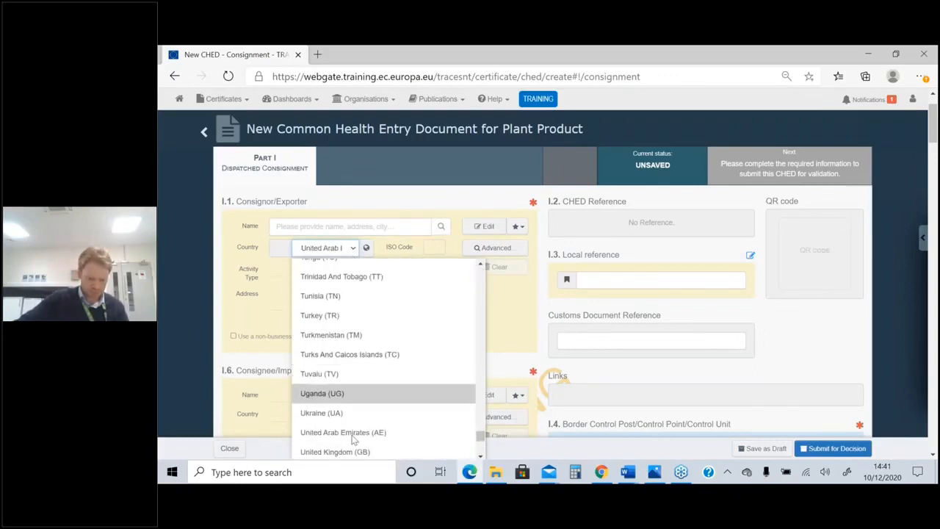
left_click(349, 450)
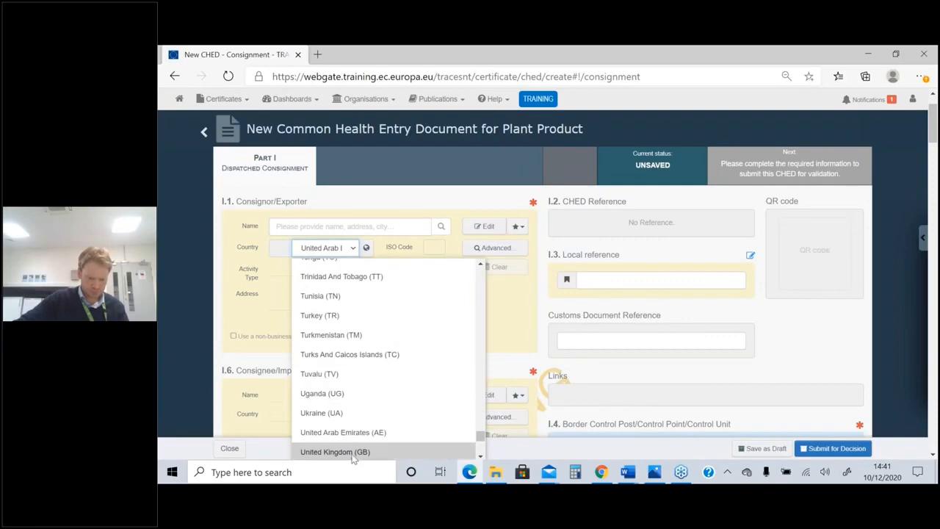
Look up "expor" as the consignor name and assign the second Exporter 1 entry in Manchester
left_click(368, 228)
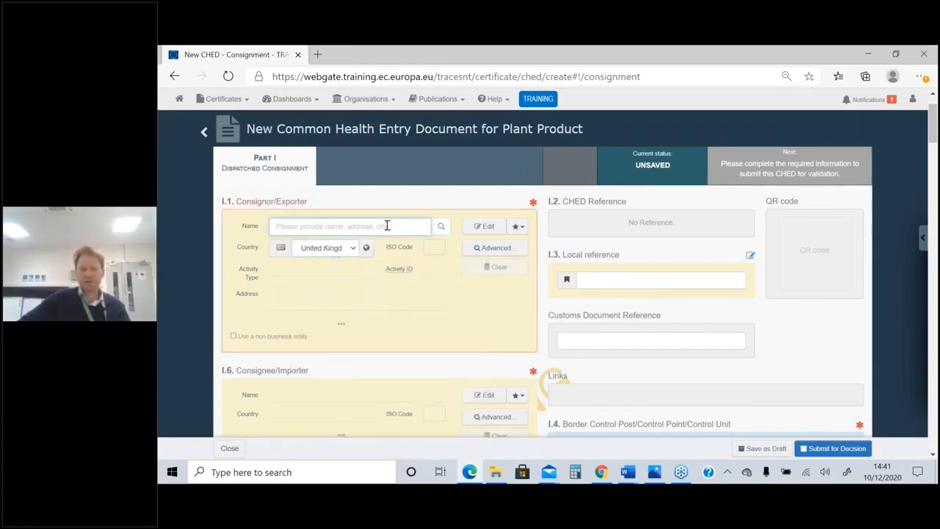
type("e")
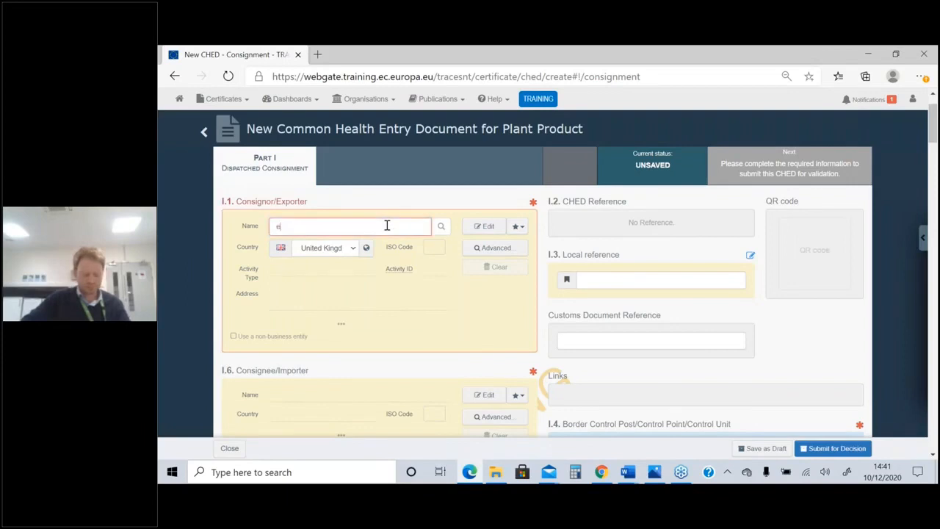
type("xpd")
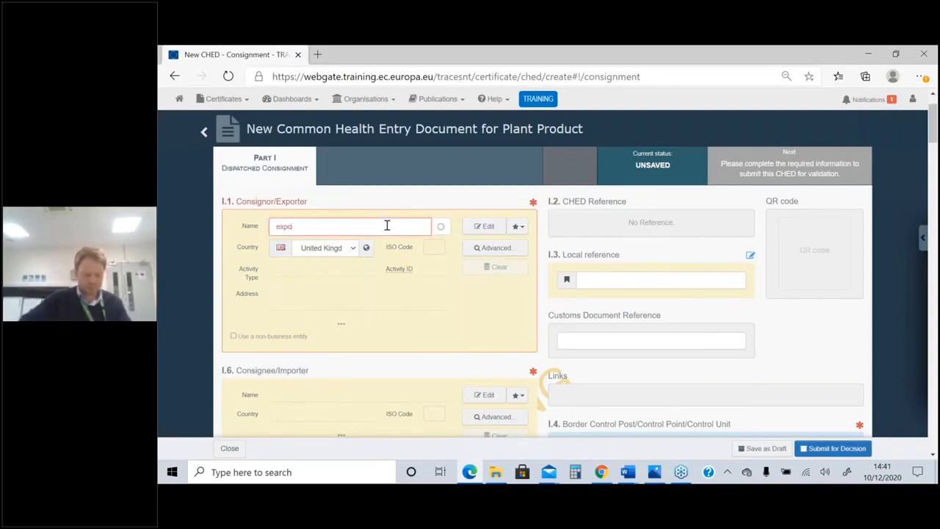
key("BackSpace")
type("or")
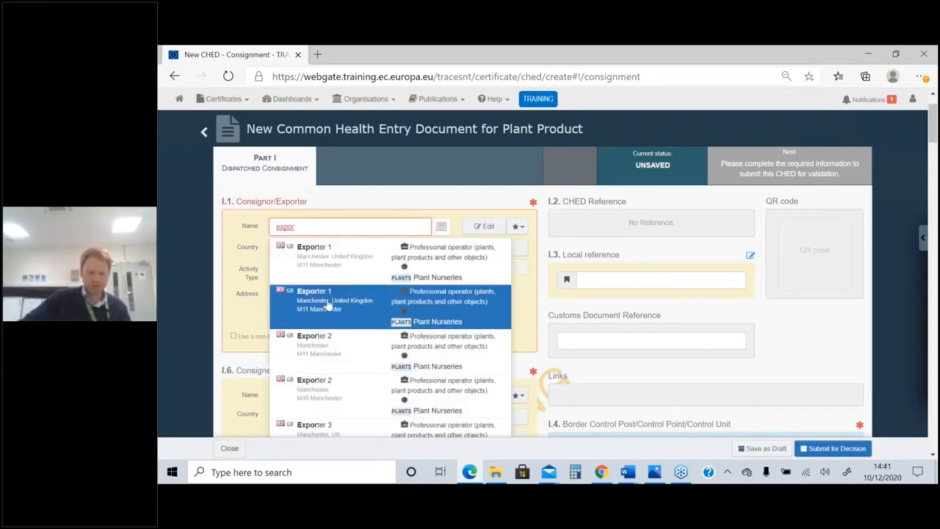
left_click(329, 305)
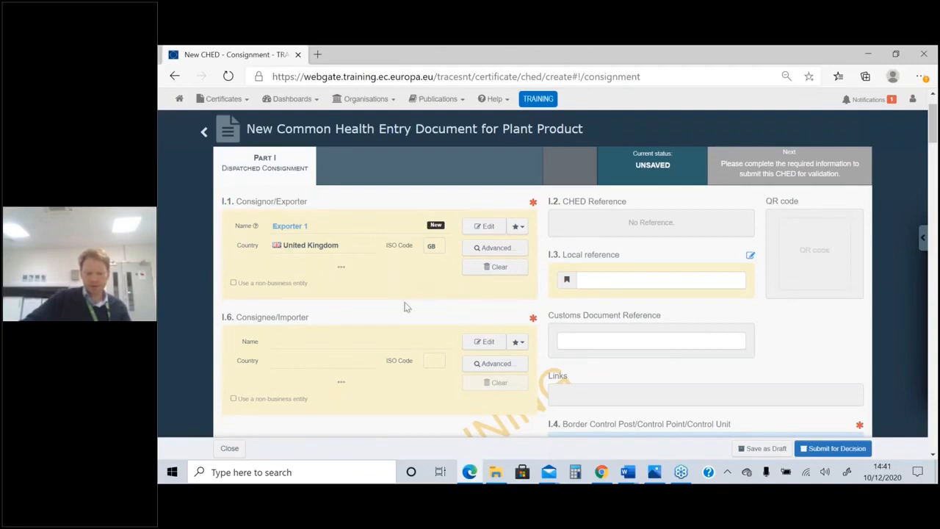
Run an advanced consignor search for "exporter" with the country set to United Kingdom
left_click(502, 248)
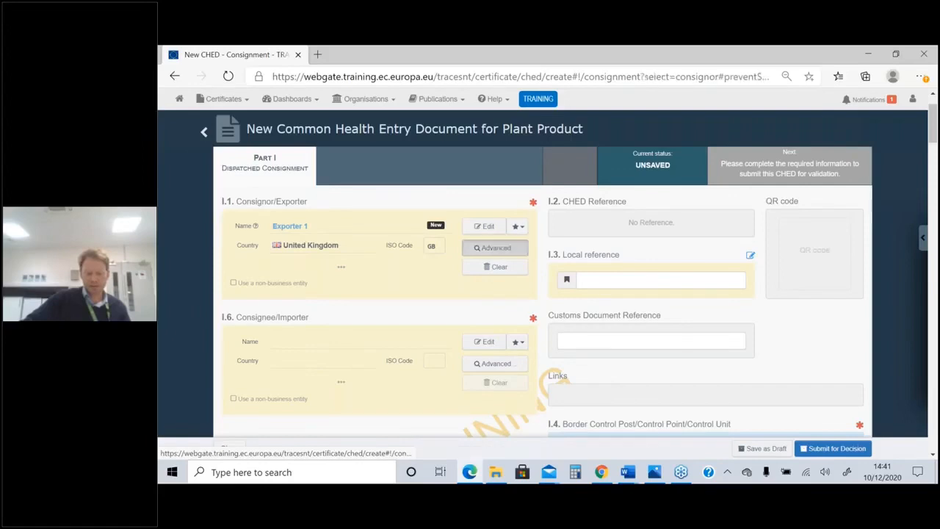
left_click(483, 149)
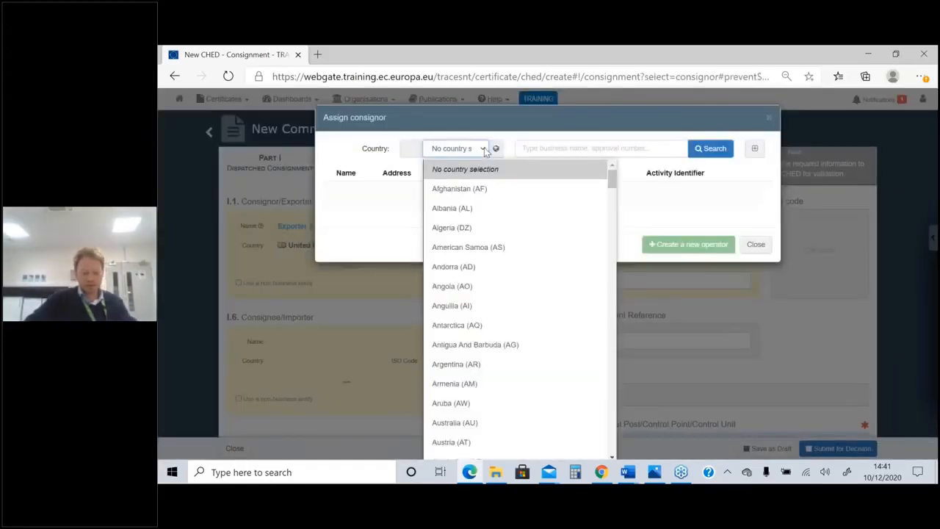
type("un")
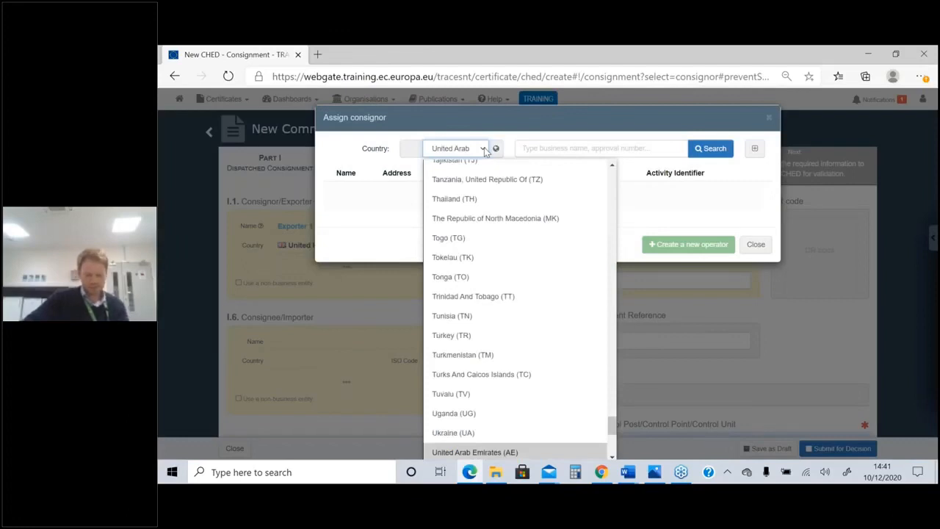
scroll(504, 337, "down", 1)
scroll(506, 345, "down", 1)
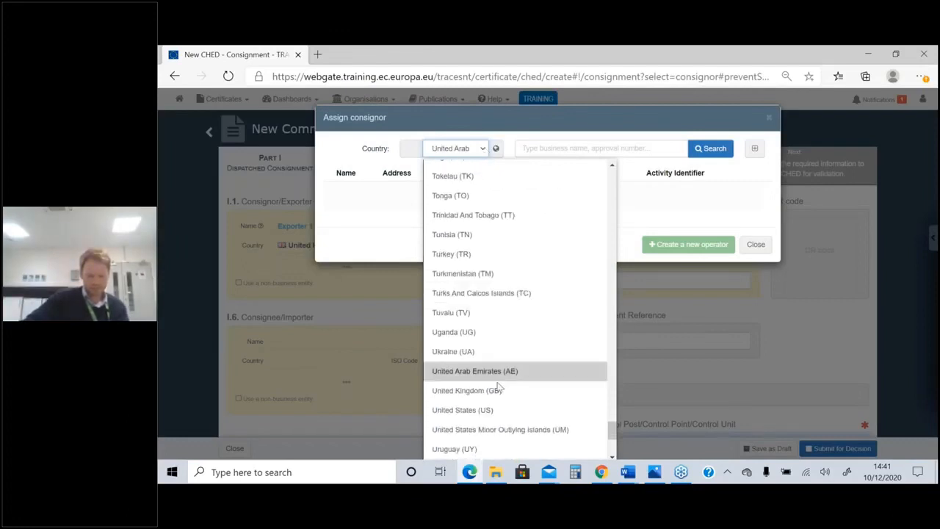
left_click(514, 389)
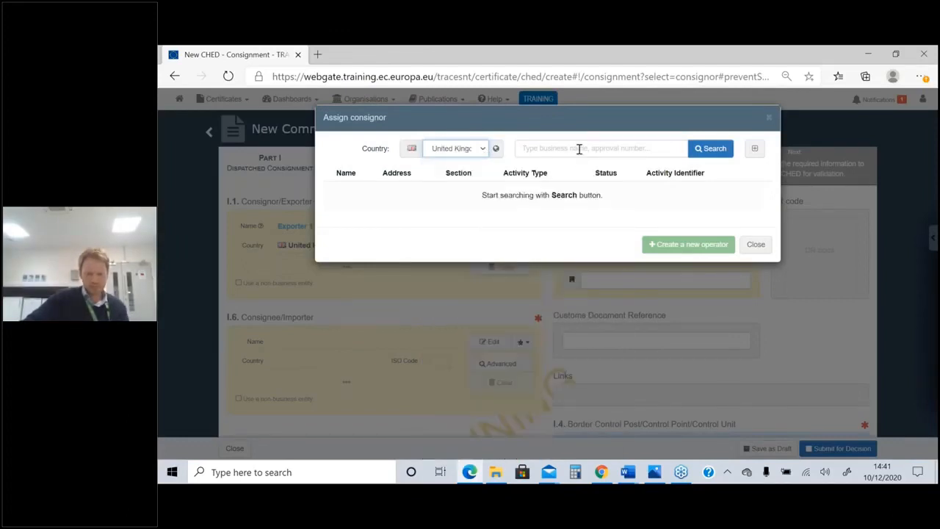
left_click(579, 148)
type("e")
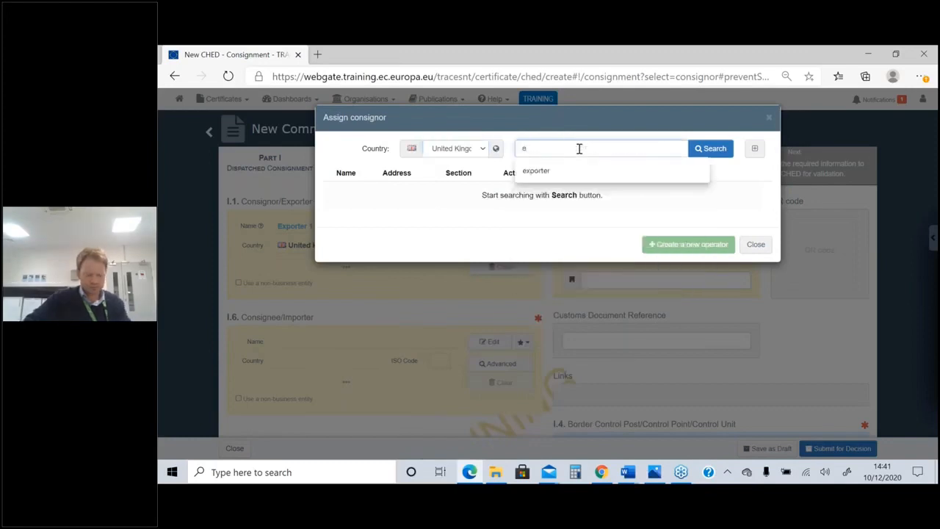
type("xporter")
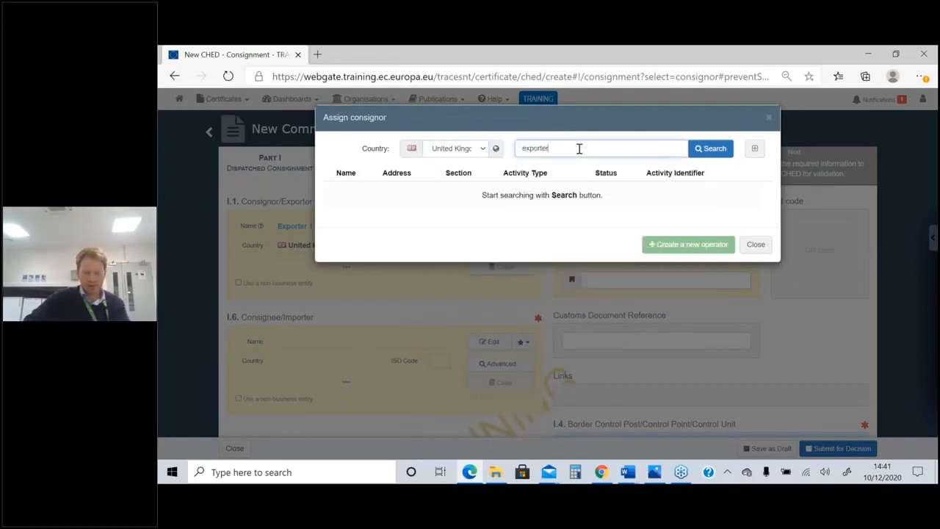
left_click(712, 149)
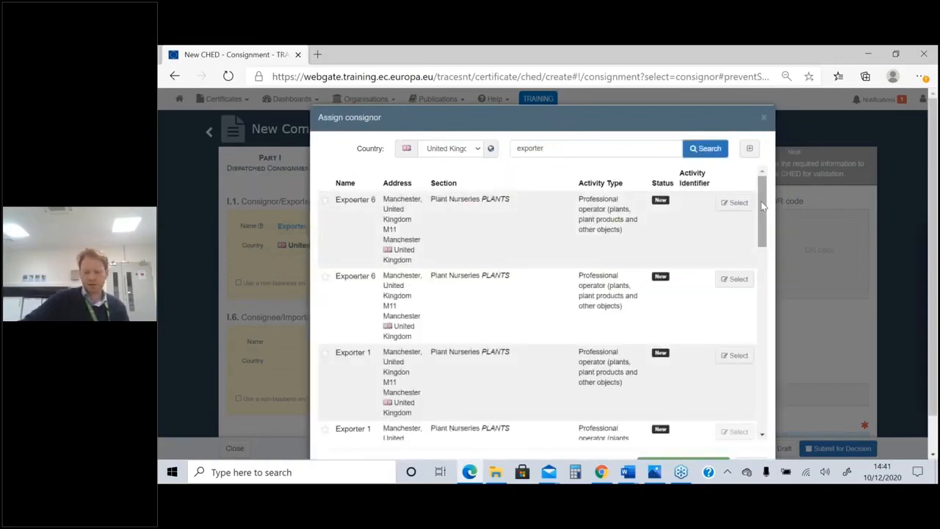
Examine the exporters found and their activity types, and close the consignor search without selecting another one
scroll(760, 239, "down", 1)
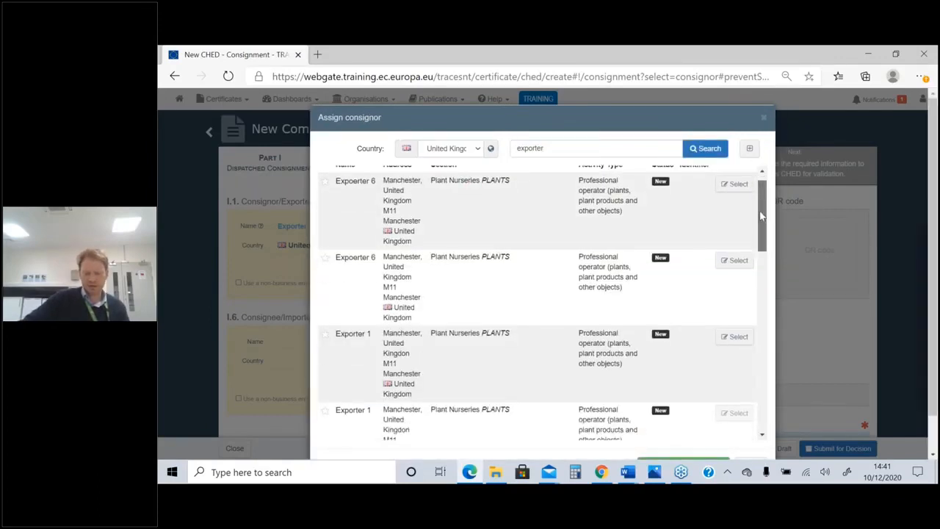
scroll(760, 300, "down", 5)
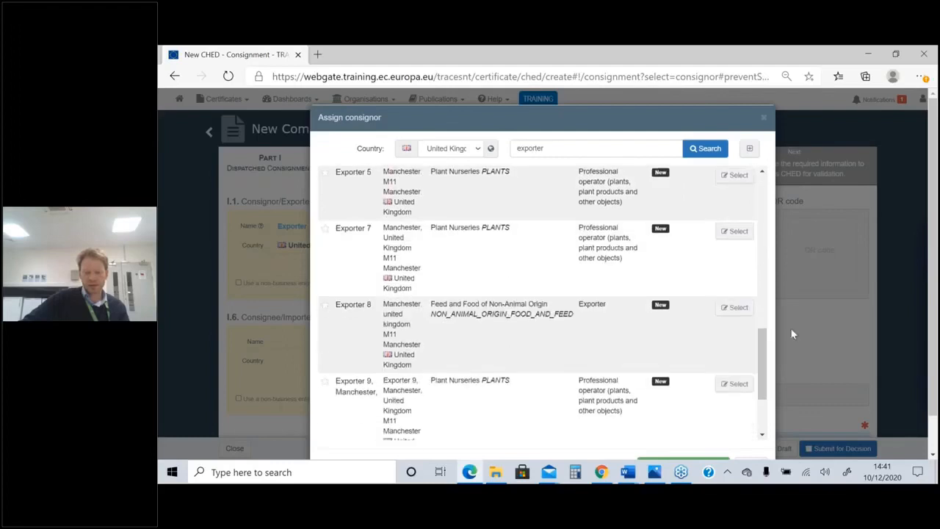
scroll(790, 328, "down", 1)
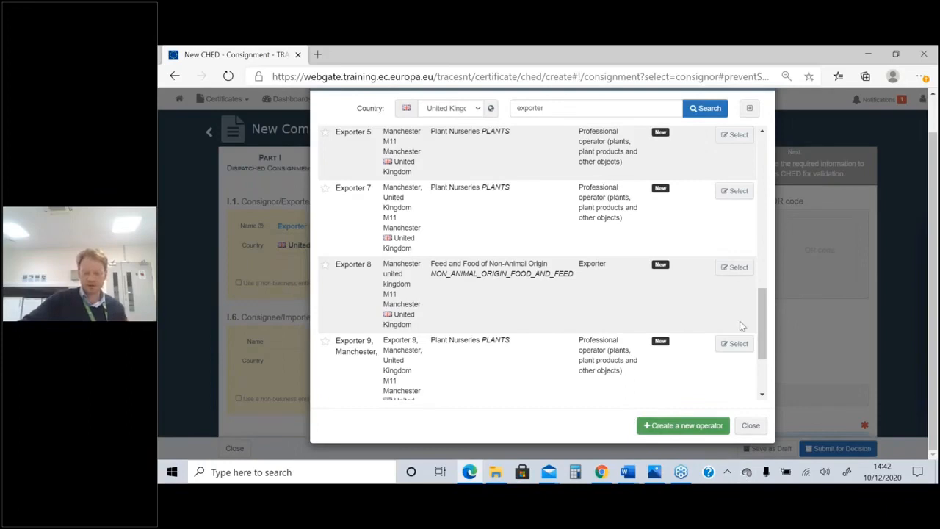
scroll(717, 354, "up", 10)
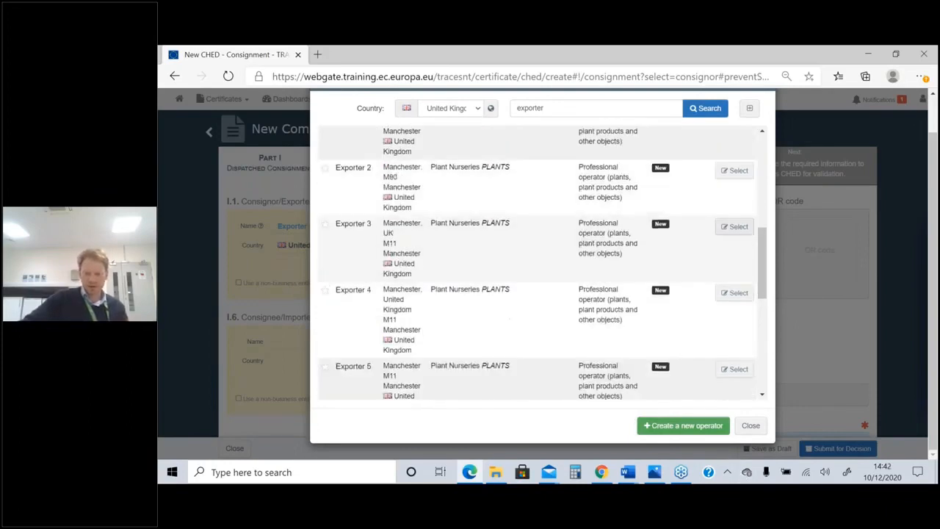
scroll(830, 233, "up", 2)
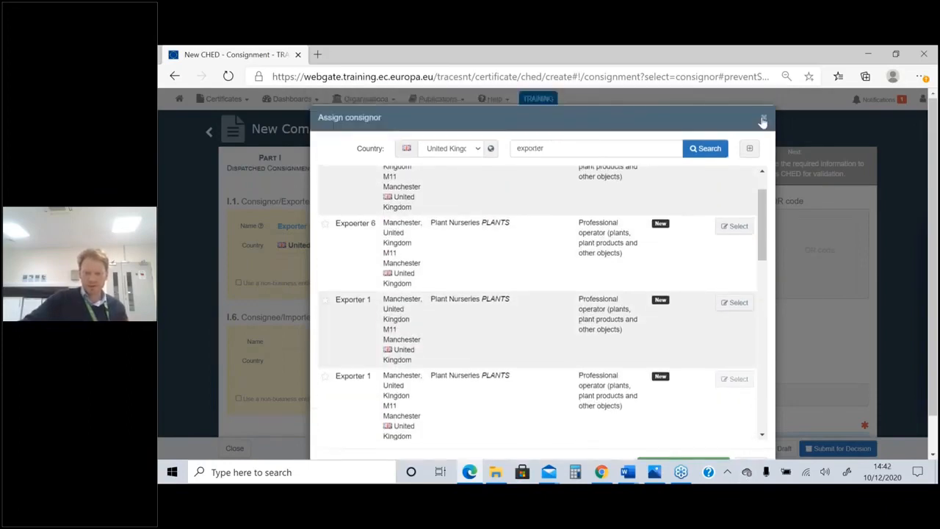
left_click(762, 119)
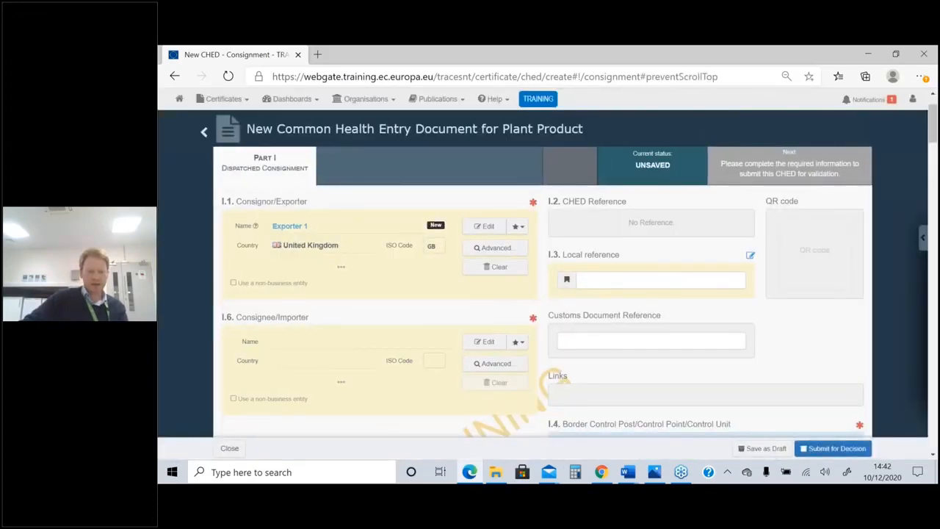
Set the country of the I.6 Consignee/Importer to Ireland (IE)
scroll(326, 277, "down", 2)
scroll(325, 272, "down", 1)
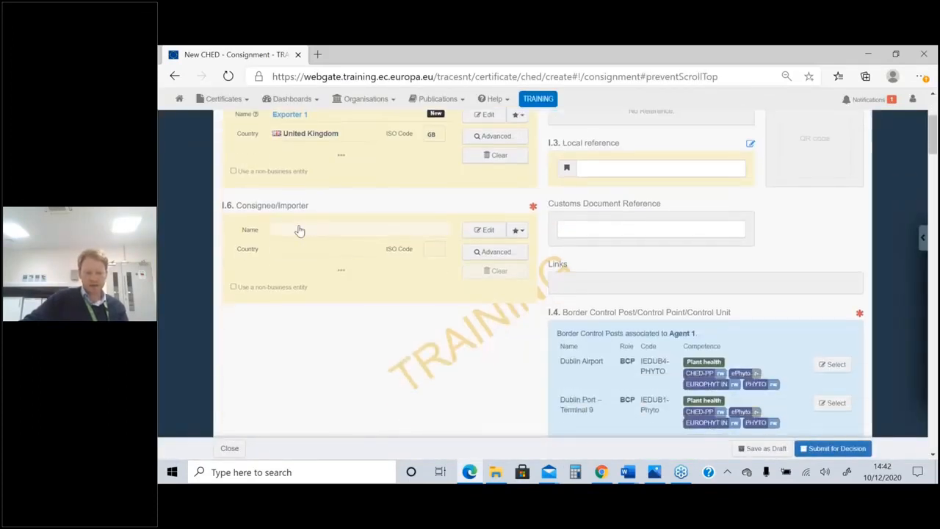
left_click(327, 232)
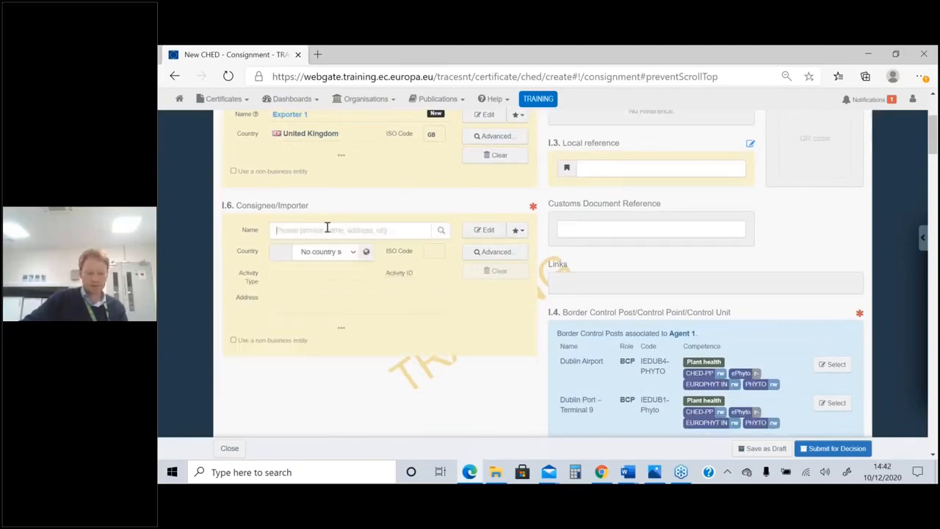
left_click(331, 256)
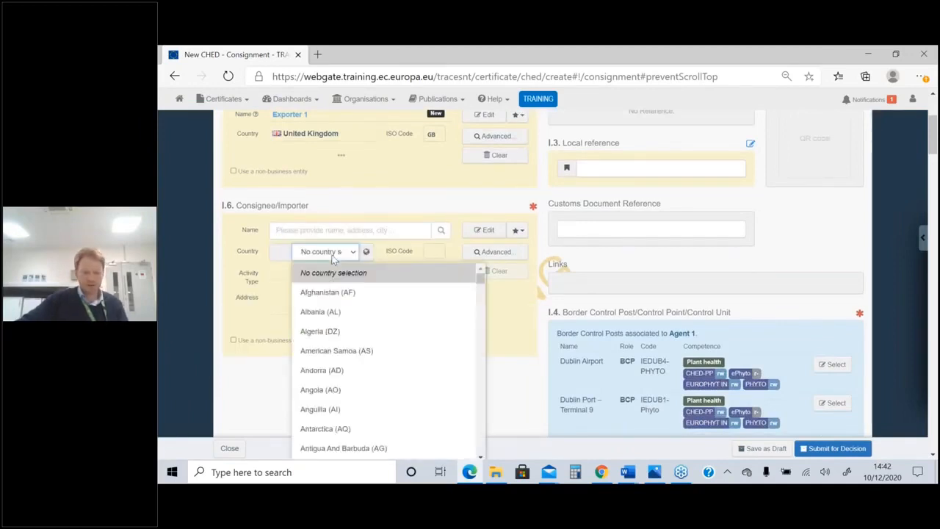
type("ire")
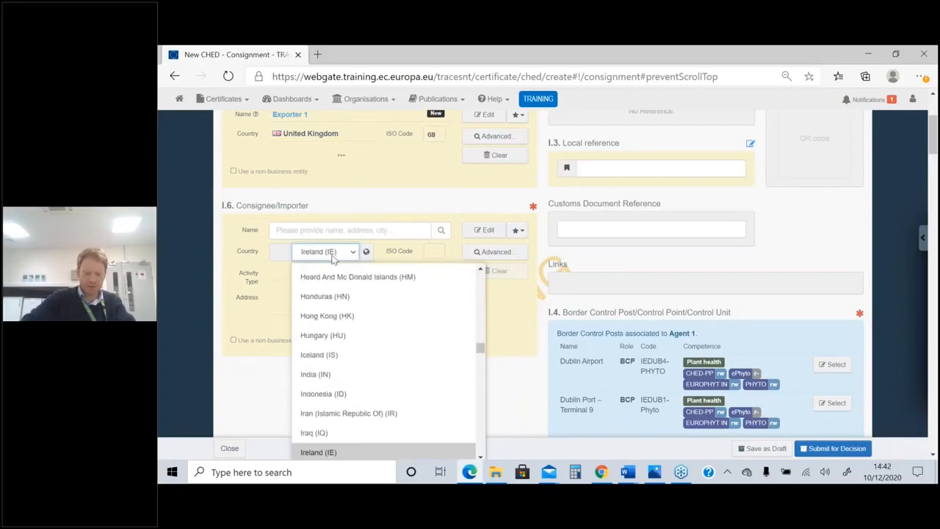
key("Return")
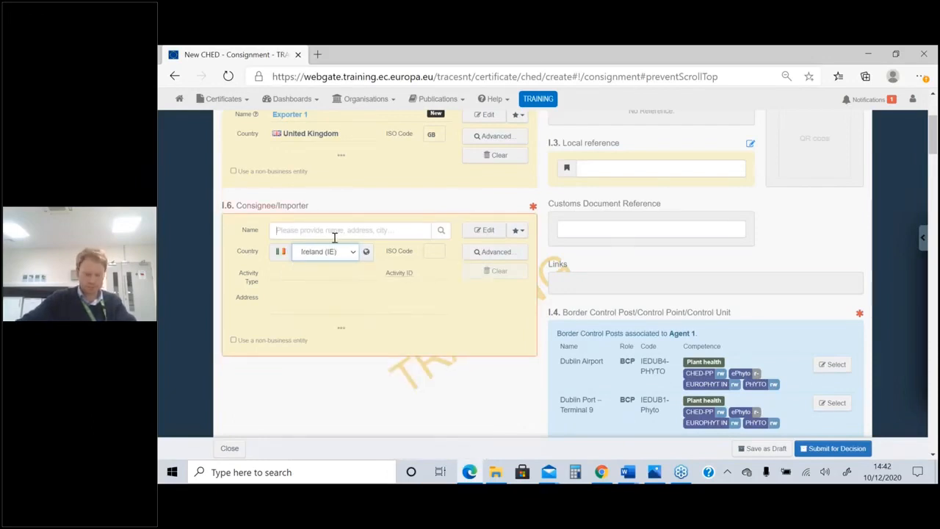
Look up "consi" as the I.6 Consignee/Importer name and assign Consignee 1 in Meath, Ireland
left_click(334, 235)
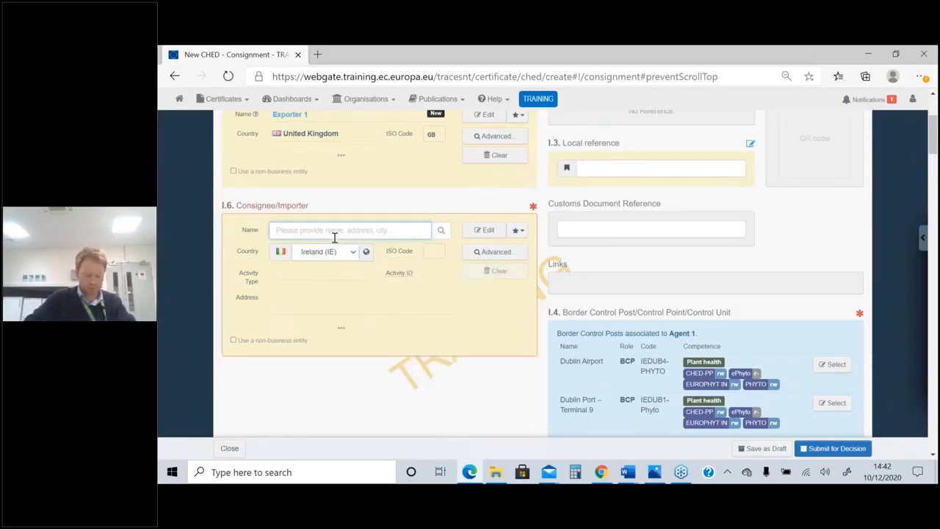
type("consi")
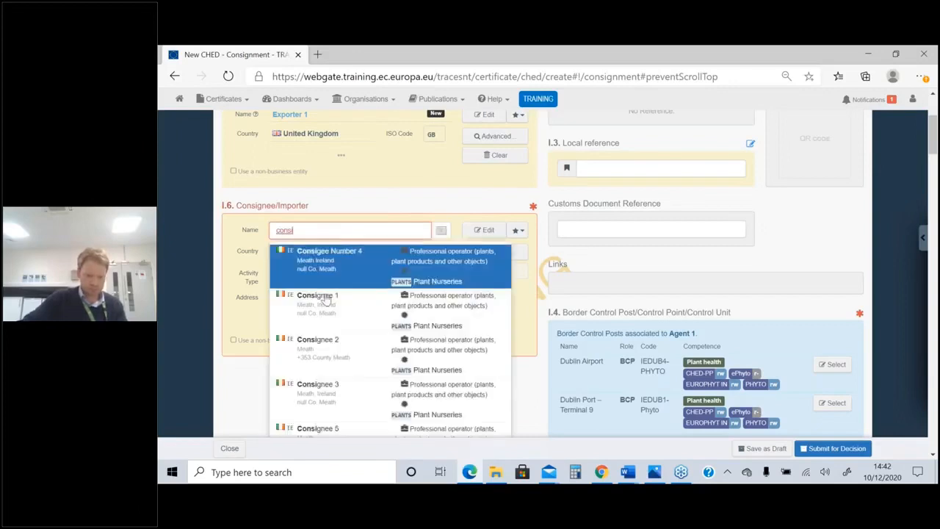
left_click(321, 309)
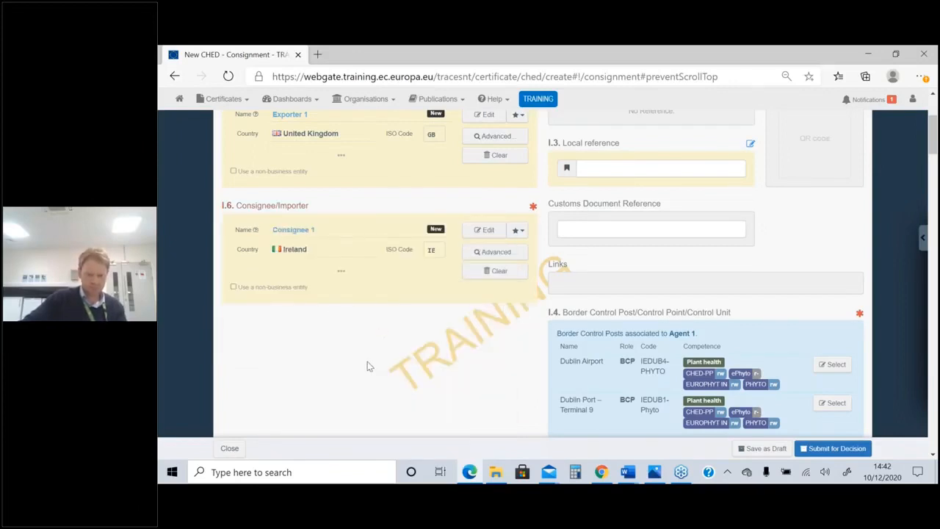
Fill in the Customs Document Reference with the previously used value 20IEDU1IM043707892
scroll(369, 366, "up", 1)
scroll(631, 286, "up", 1)
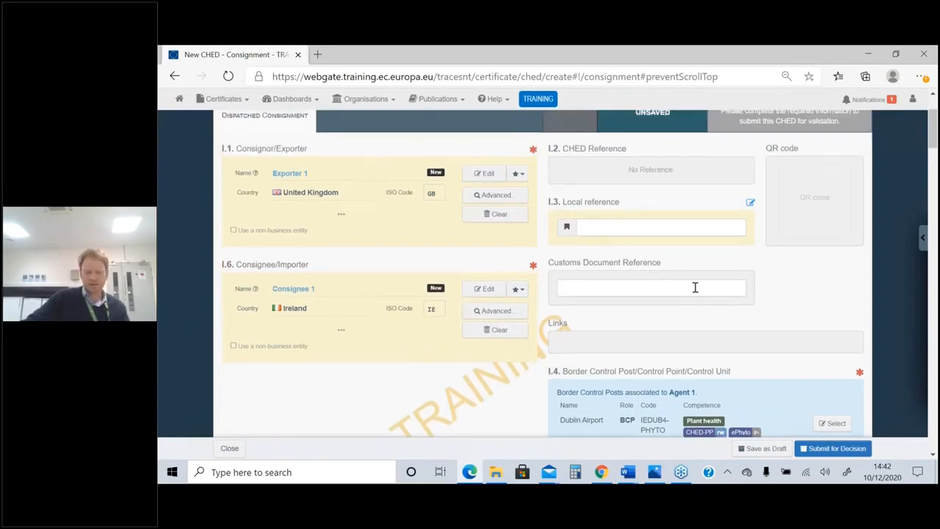
scroll(535, 203, "up", 2)
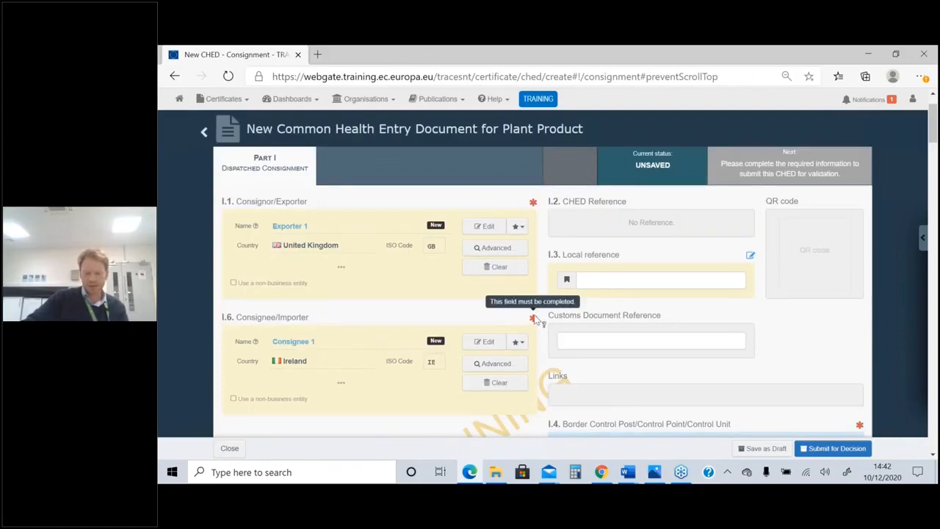
left_click(655, 342)
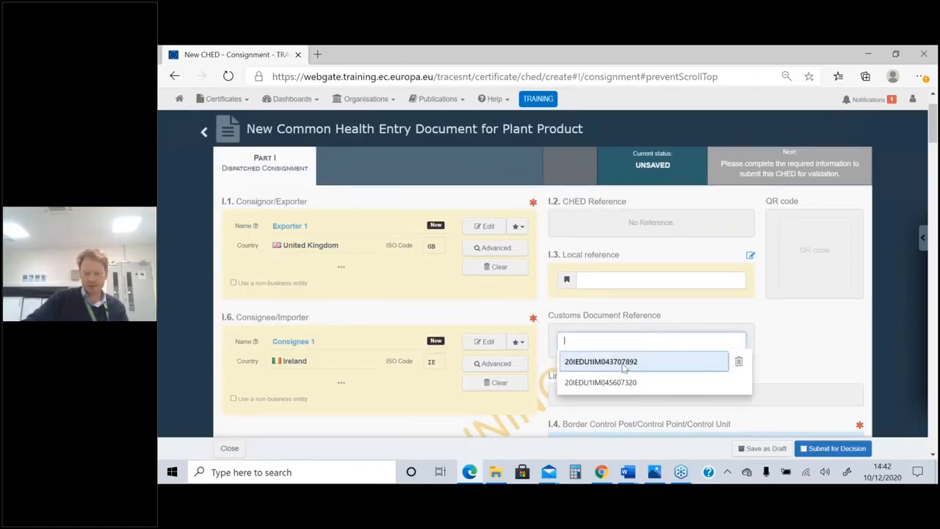
left_click(641, 360)
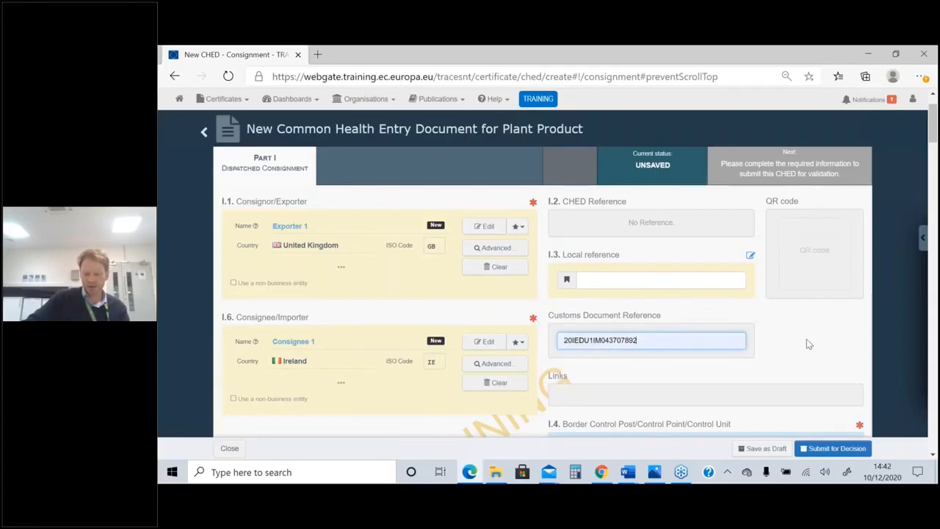
Assign Dublin Port – Terminal 9 (IEDUB1-Phyto) as the I.4 Border Control Post
scroll(808, 343, "down", 3)
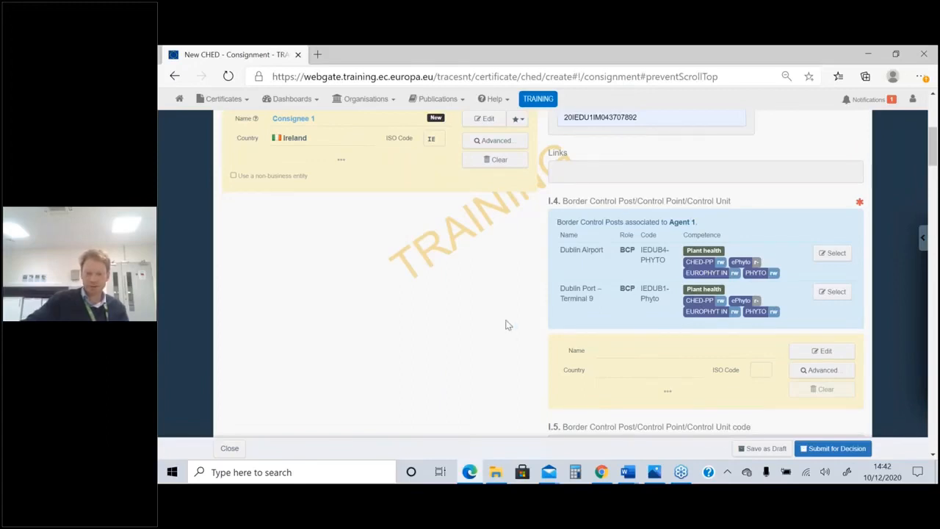
scroll(505, 325, "up", 1)
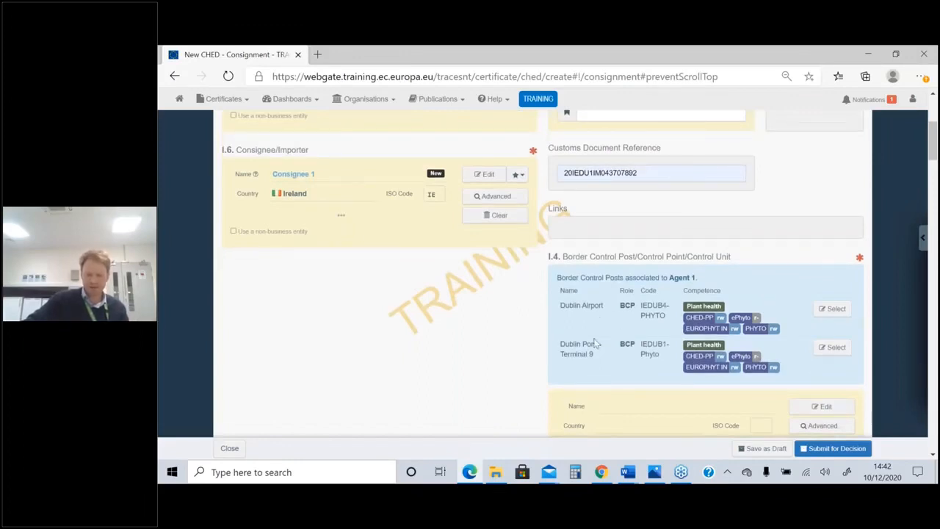
left_click(835, 347)
Set the Inspection Planner location to MTL
scroll(634, 267, "down", 2)
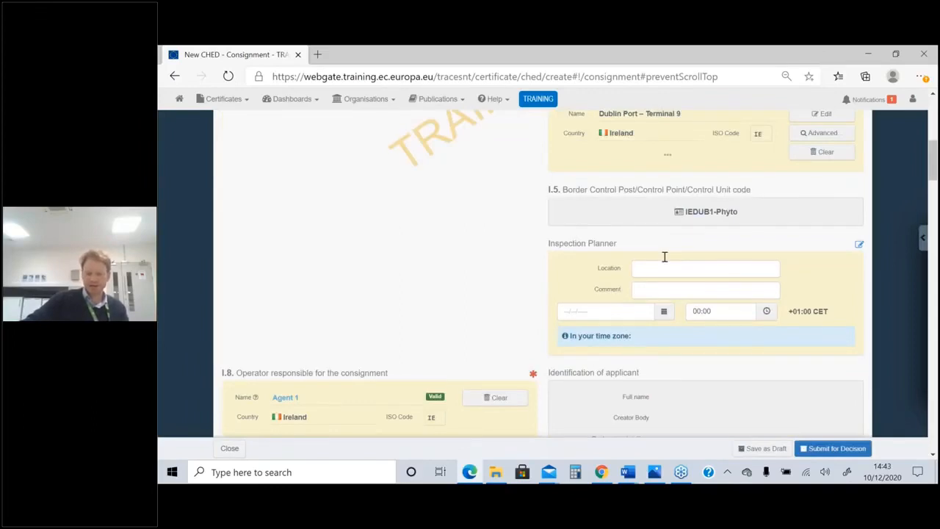
left_click(657, 269)
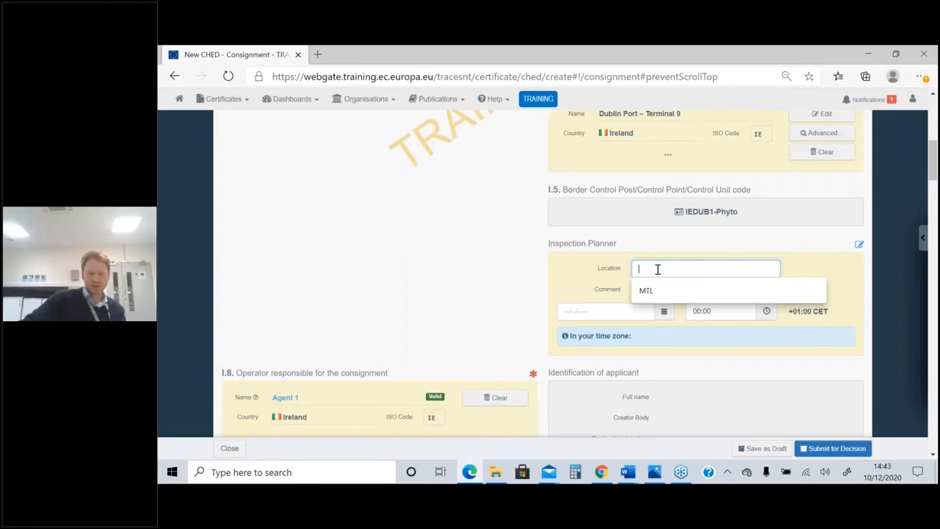
left_click(664, 290)
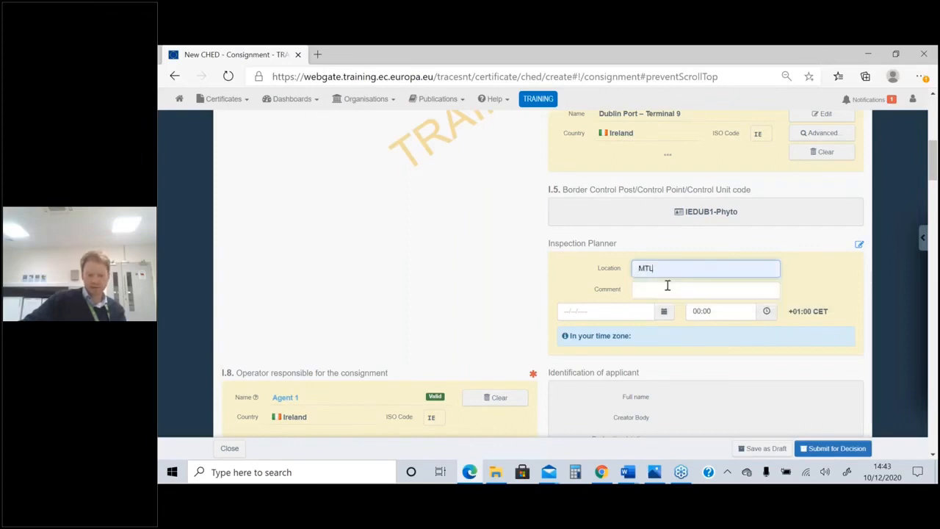
Add a phytosanitary certificate to the I.9 accompanying documents with the number NPPO-ZA/2020/9/146922
scroll(397, 183, "down", 4)
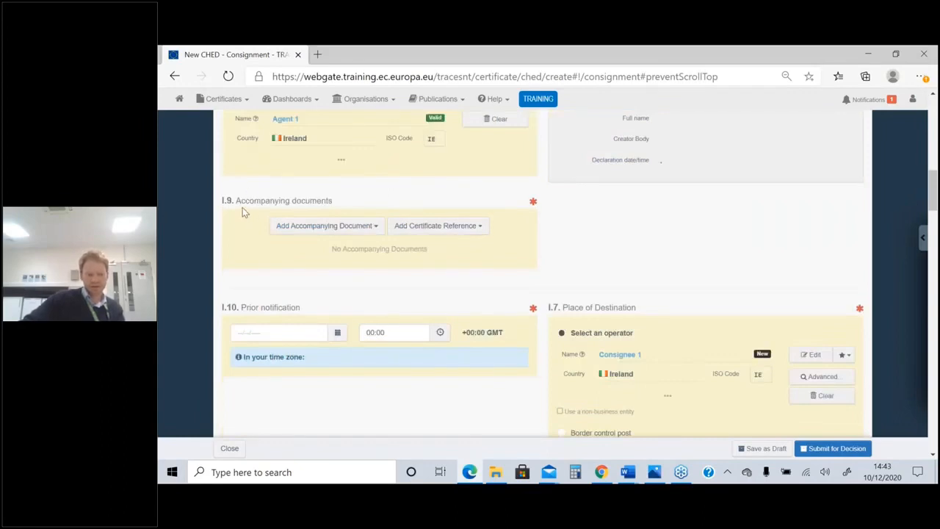
left_click(373, 228)
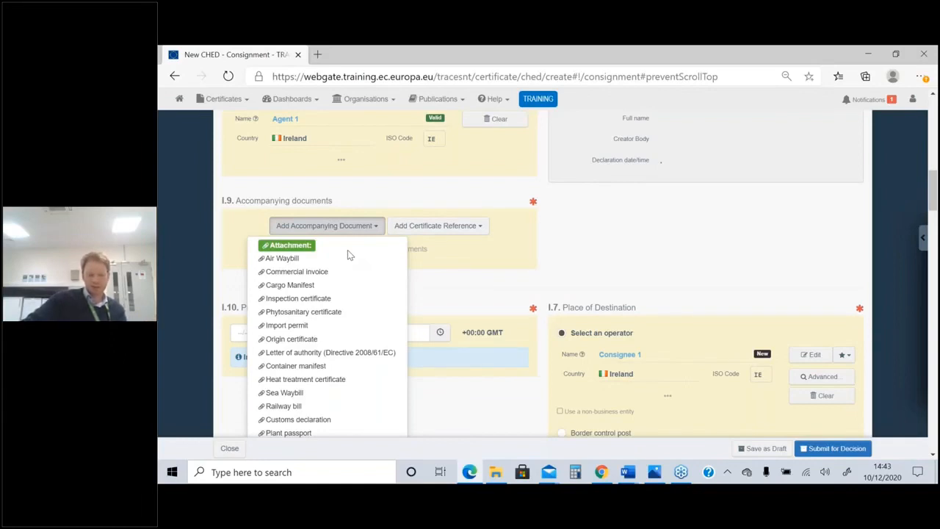
left_click(330, 315)
scroll(266, 305, "down", 1)
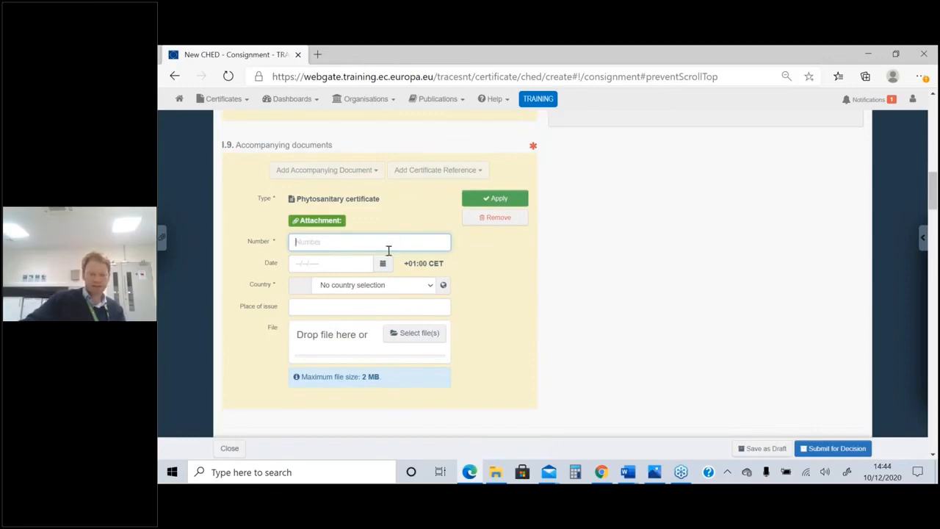
left_click(355, 244)
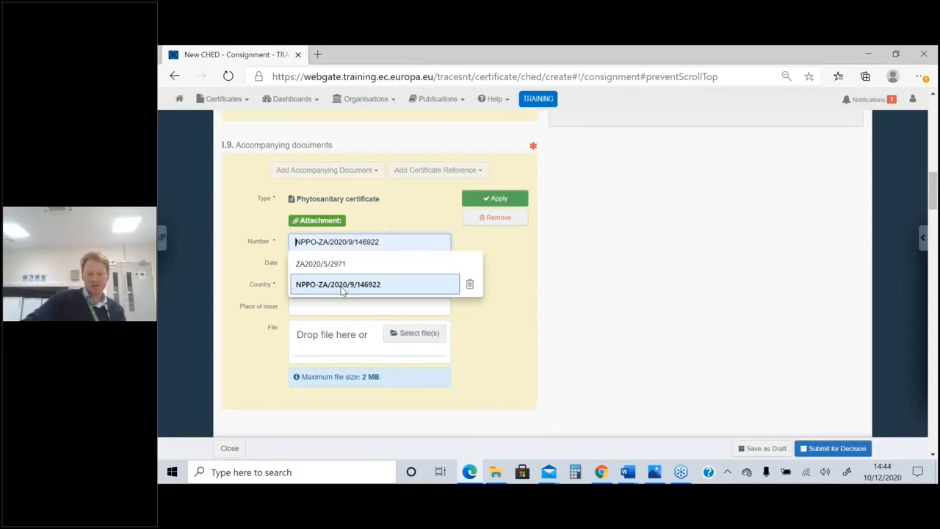
left_click(341, 290)
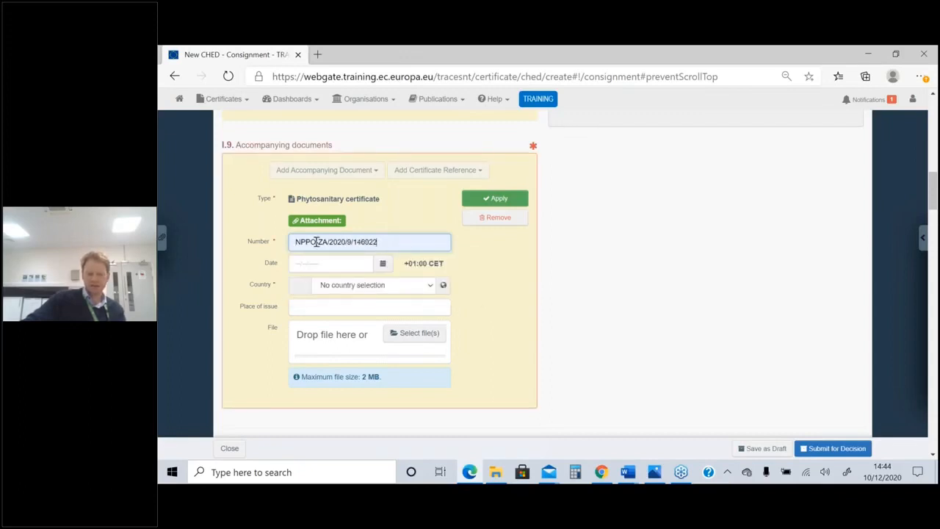
Set the phytosanitary certificate's date to 05/12/2020 and its country to South Africa (ZA)
left_click(383, 263)
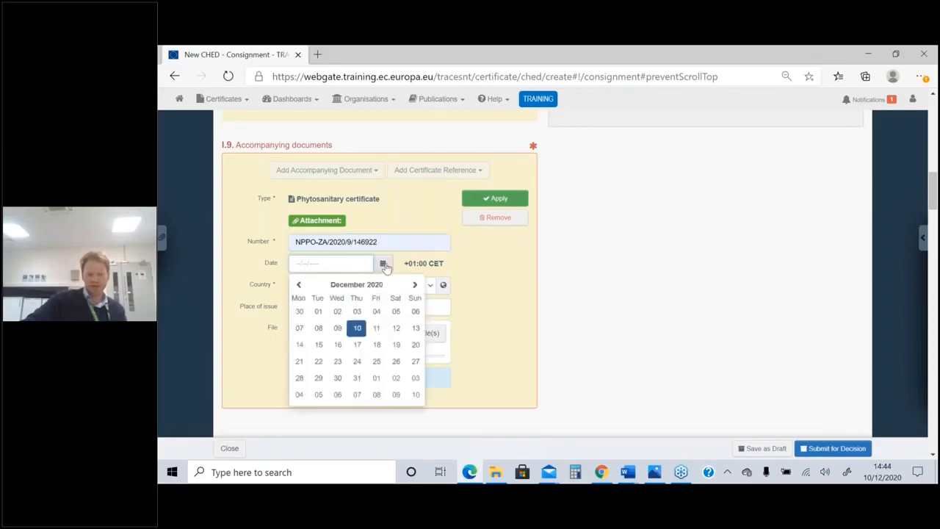
left_click(298, 284)
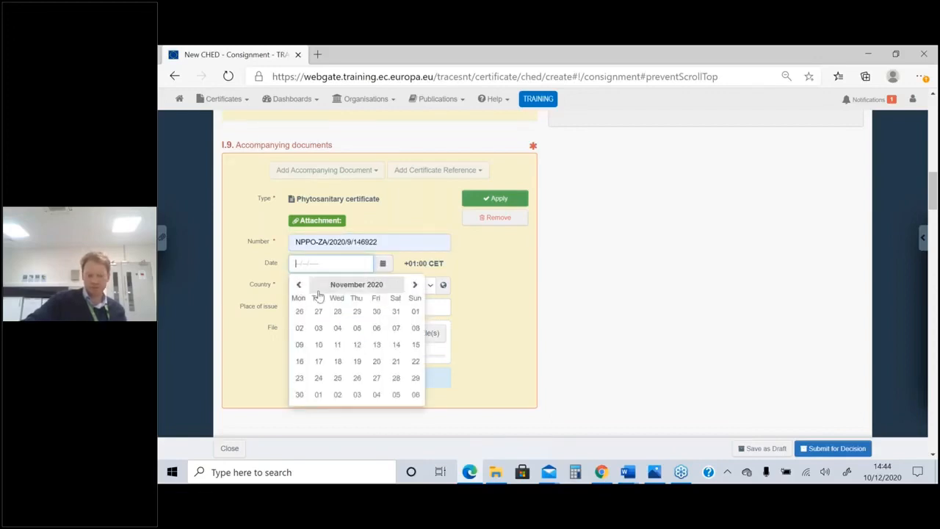
left_click(396, 394)
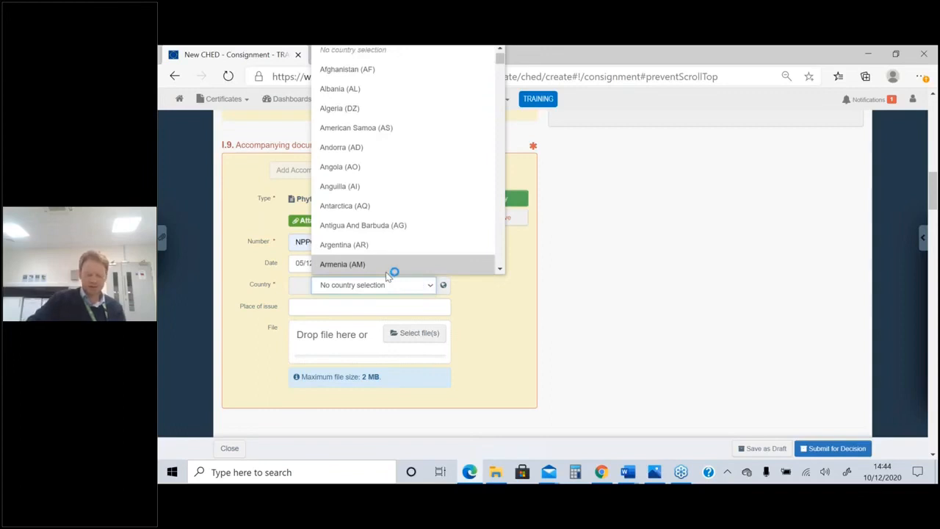
type("so")
key("Down")
key("Down")
key("Down")
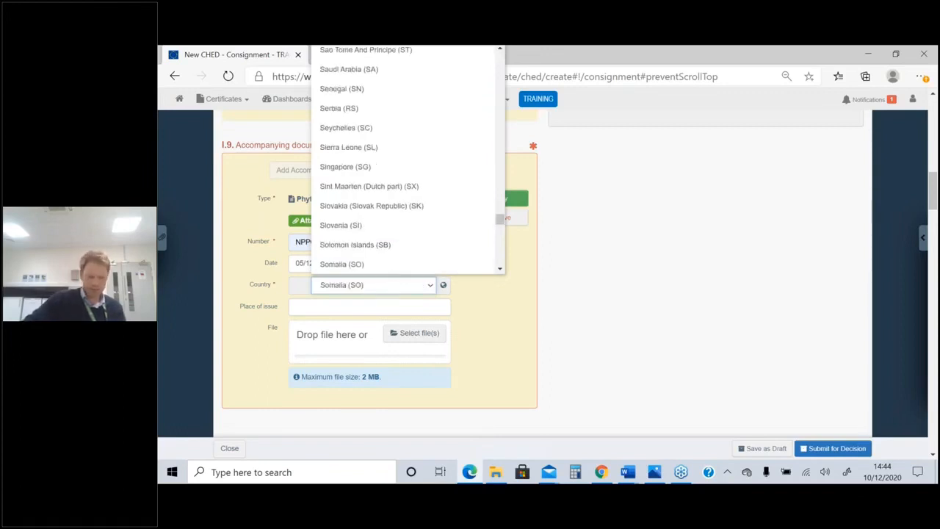
key("Up")
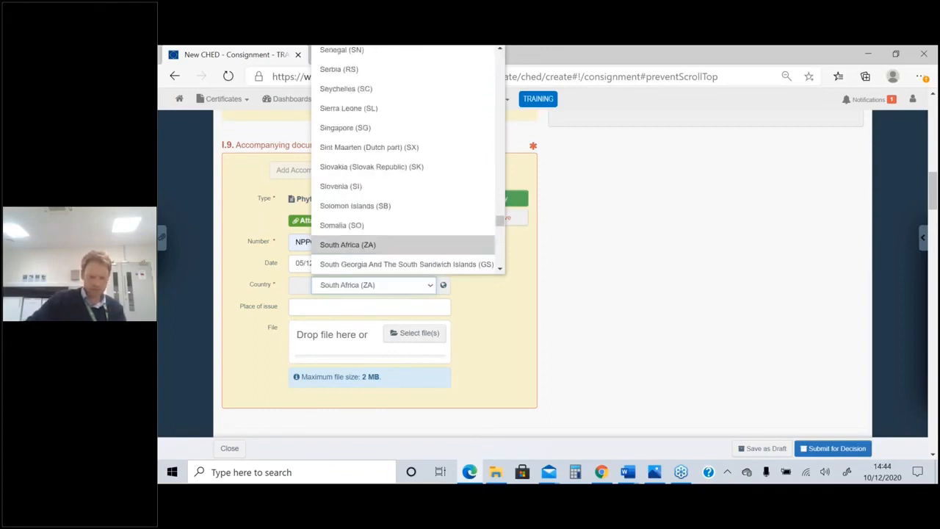
key("Return")
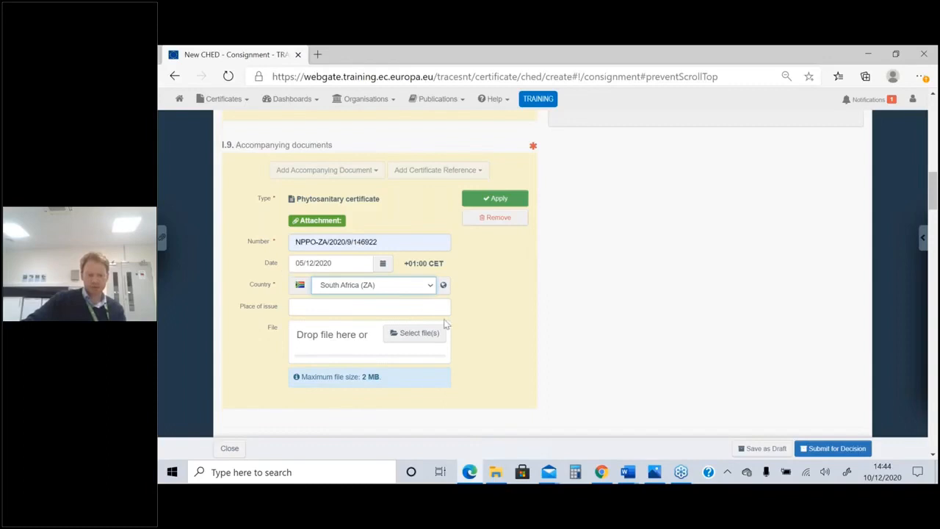
Set the certificate's place of issue to CAPE TOWN and apply the accompanying document entry
left_click(338, 306)
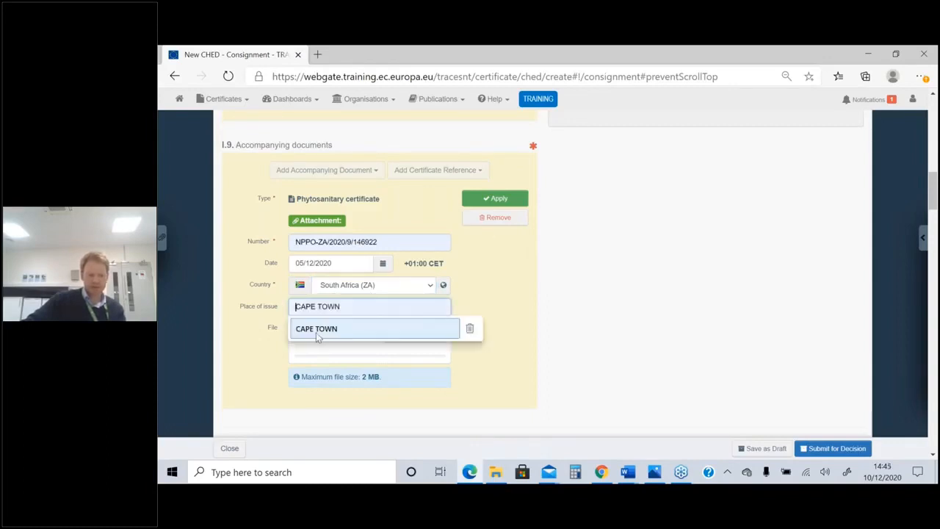
left_click(315, 330)
left_click(504, 199)
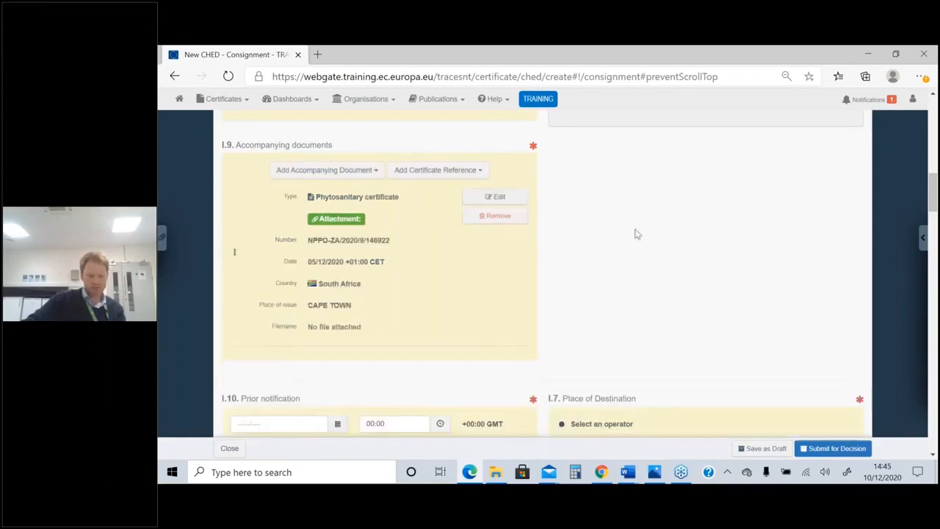
Set the I.10 Prior notification to 11/12/2020 at 12:00
scroll(633, 233, "up", 3)
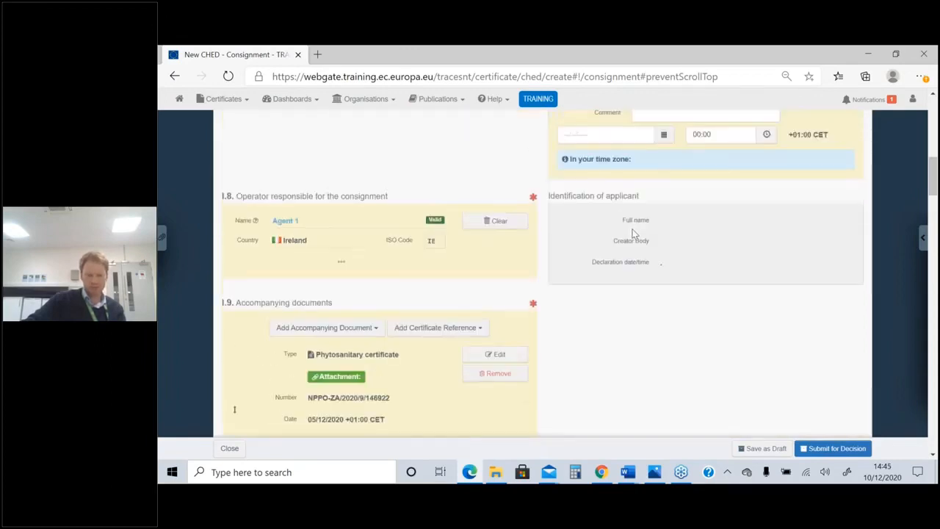
scroll(628, 232, "down", 5)
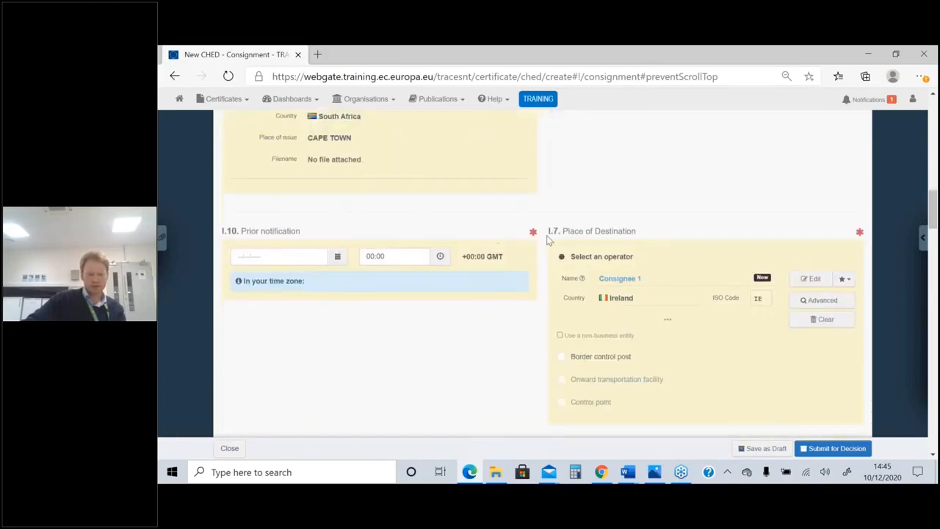
left_click(285, 254)
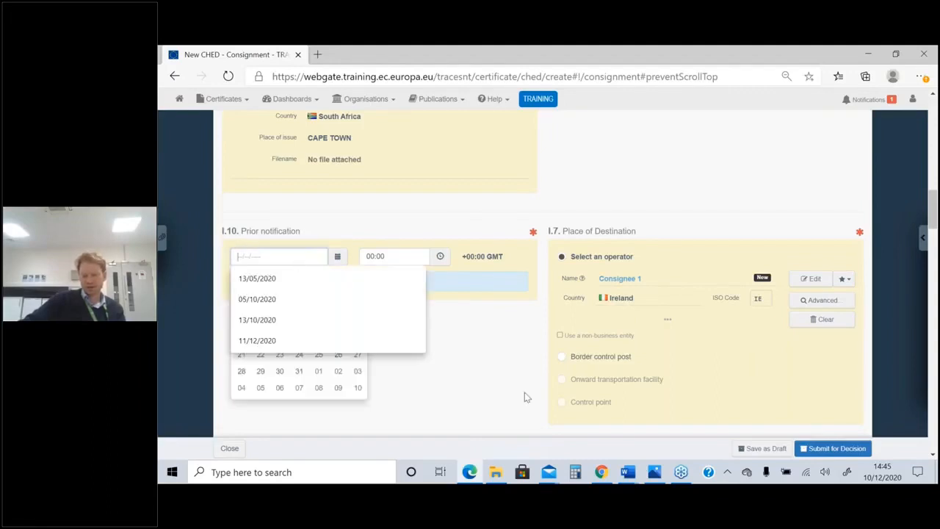
type("11/12/2020")
Add a vessel as the I.13 means of transport
scroll(631, 237, "down", 1)
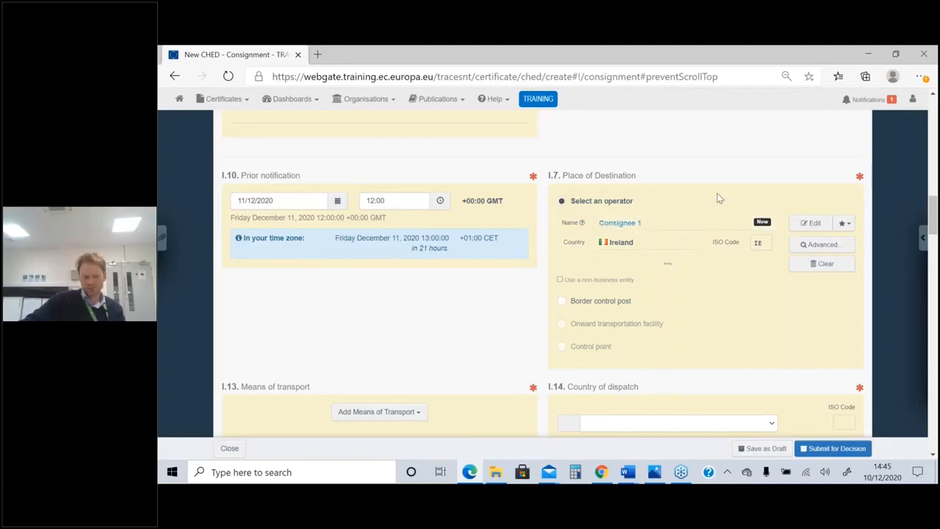
scroll(718, 198, "down", 3)
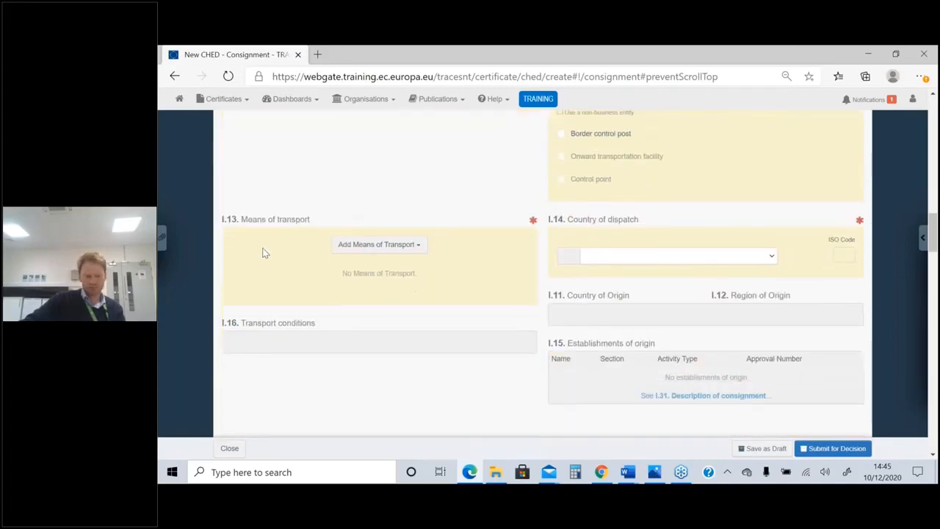
scroll(481, 210, "down", 1)
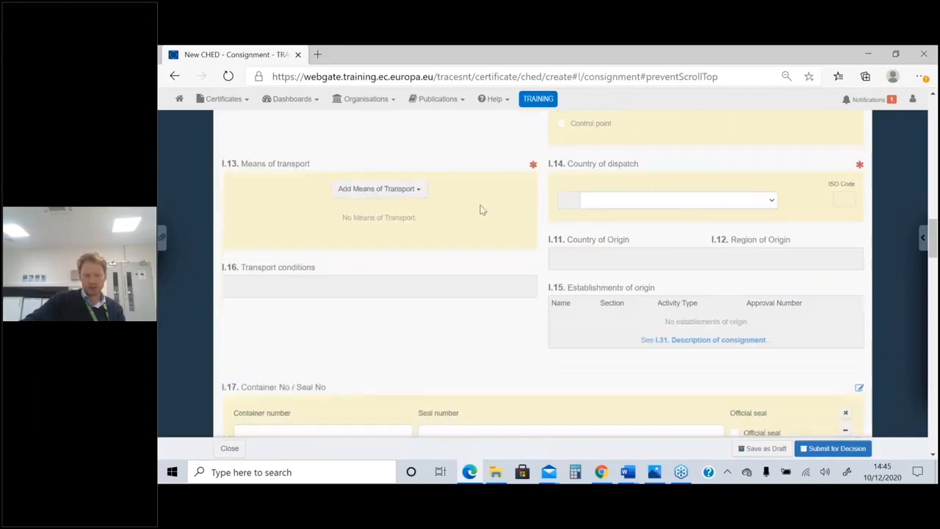
left_click(416, 190)
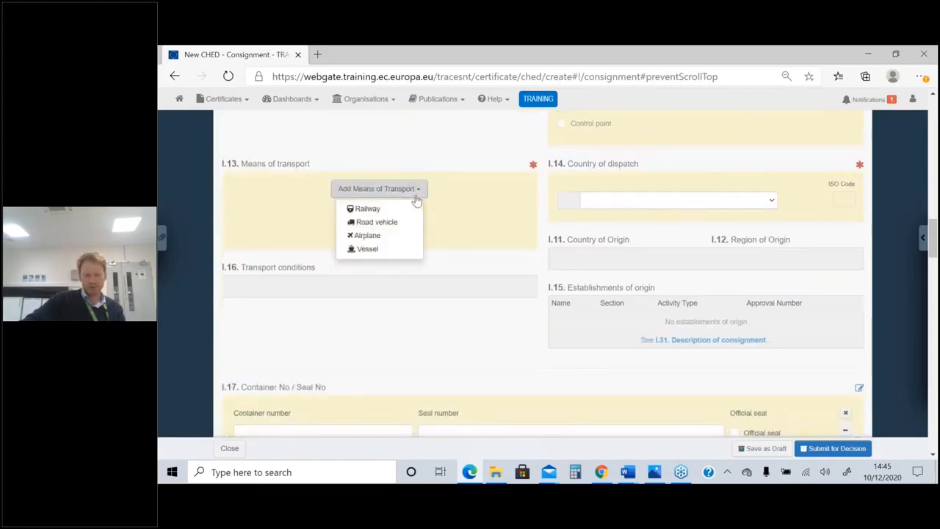
left_click(367, 249)
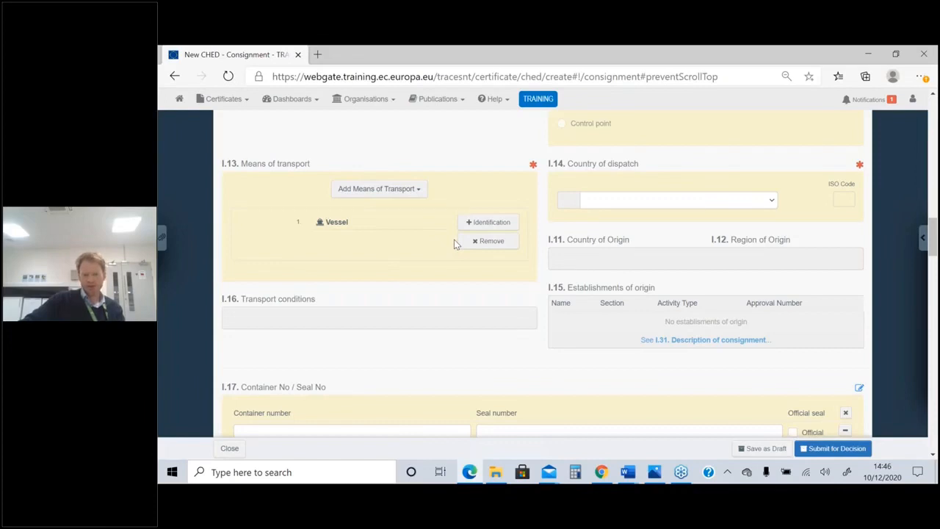
Identify the vessel by IMO number 9214678, choosing Stena Forecaster under the Swedish flag
left_click(488, 222)
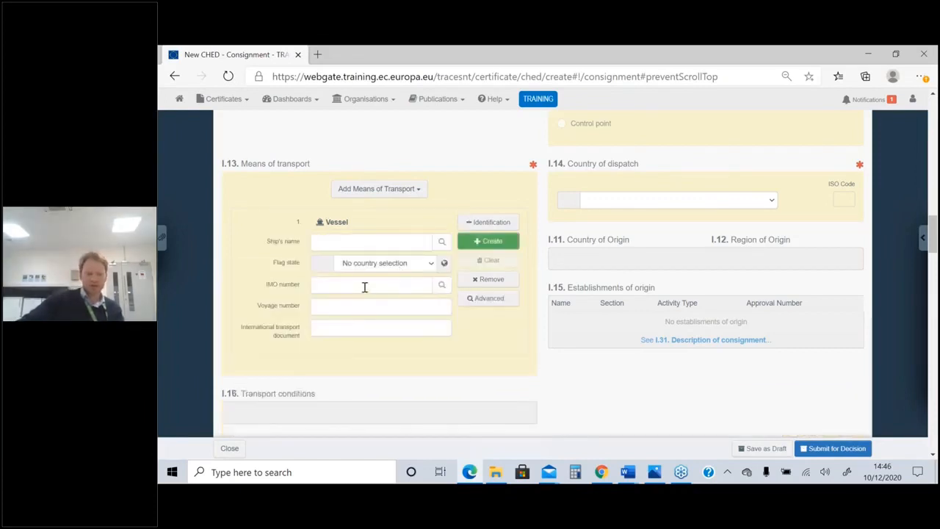
left_click(366, 286)
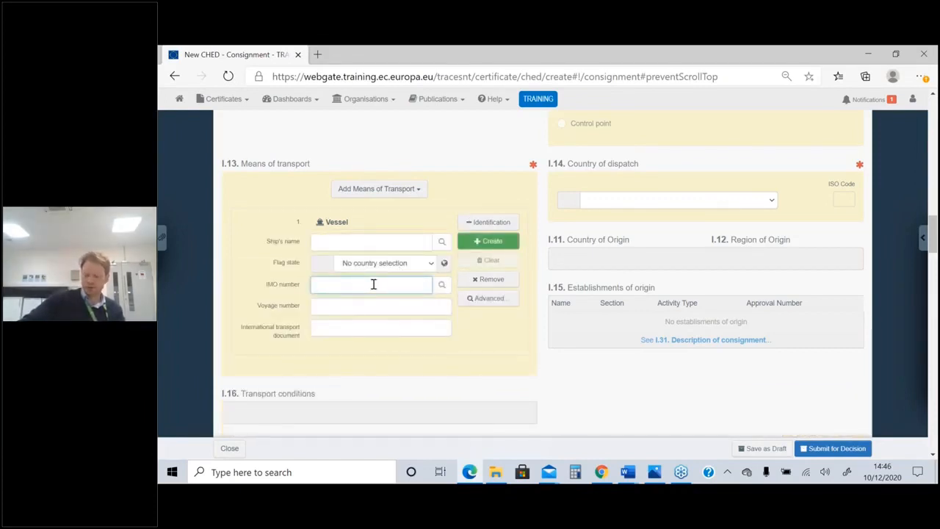
type("9214")
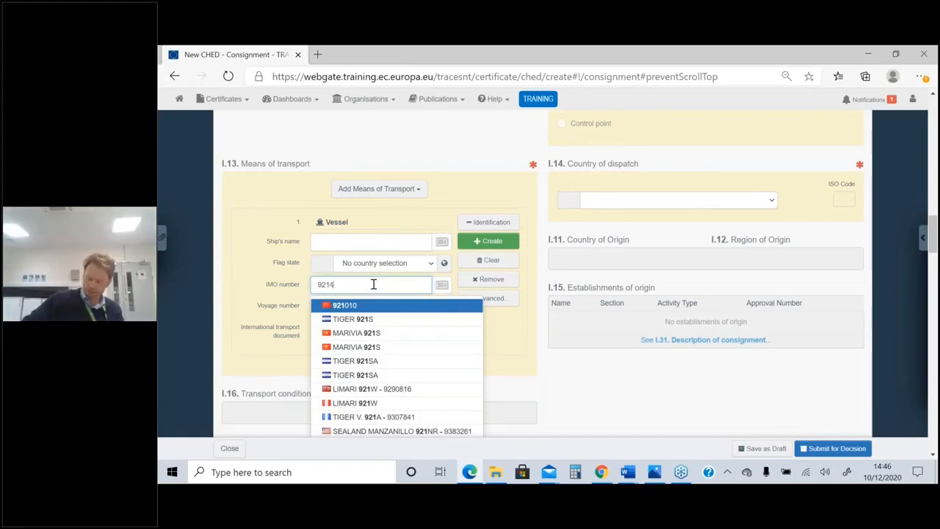
type("678")
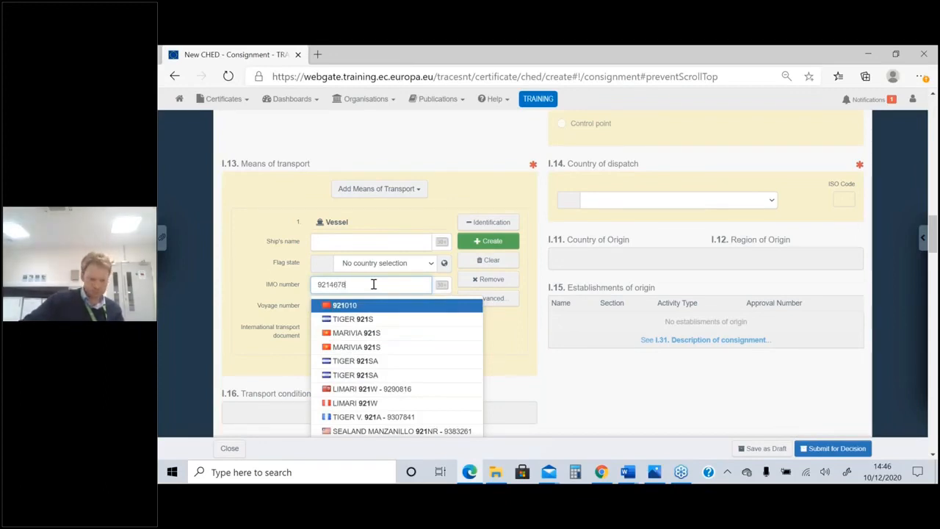
left_click(364, 309)
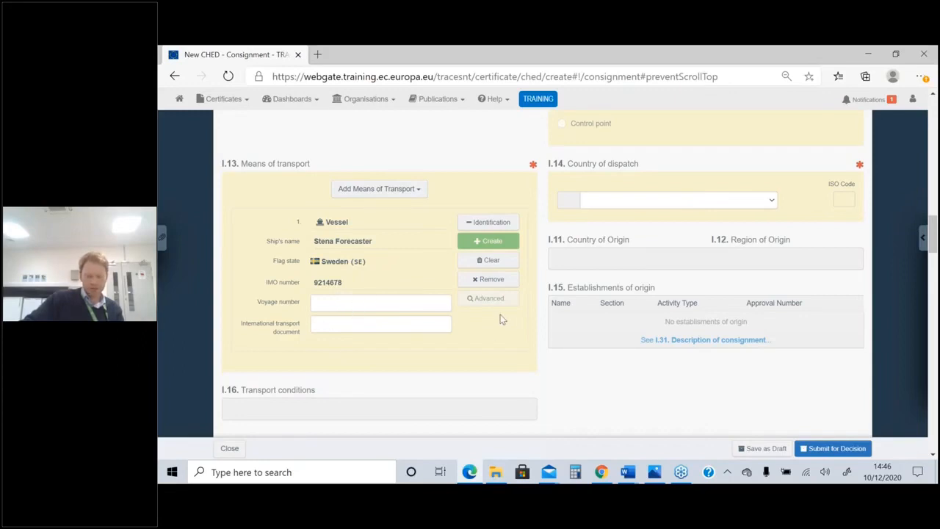
Set the I.14 Country of dispatch to United Kingdom (GB)
left_click(771, 203)
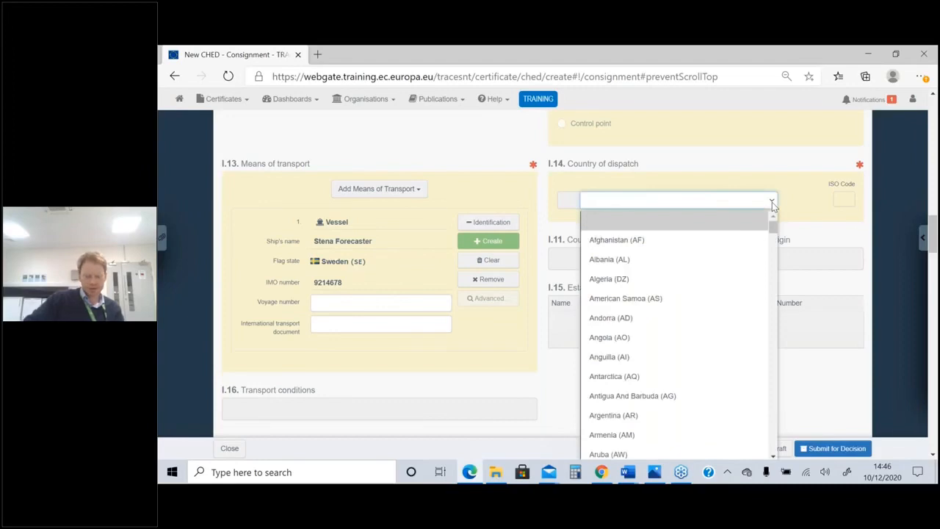
type("un")
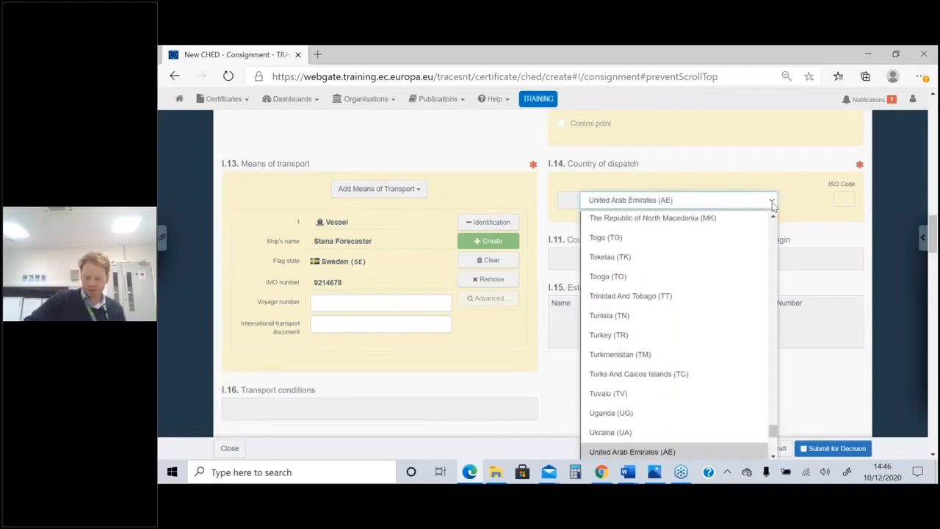
key("Down")
key("Down")
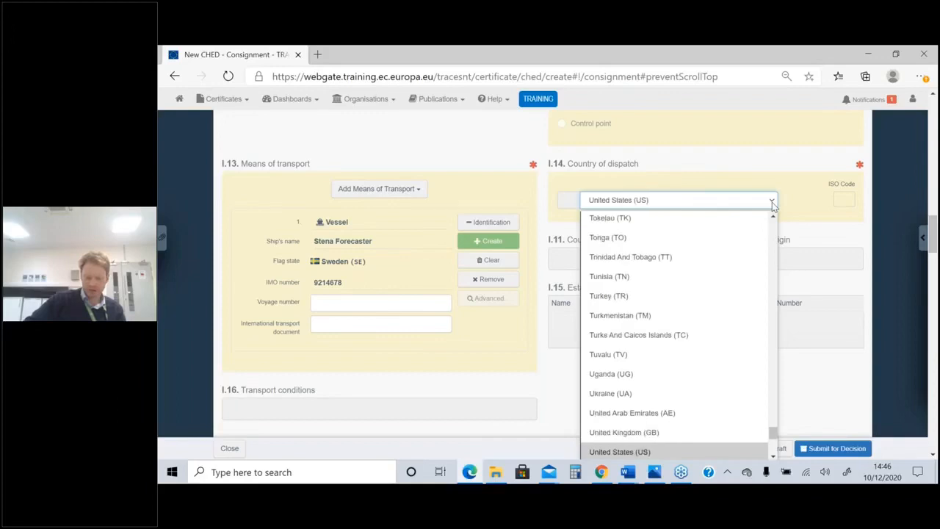
key("Up")
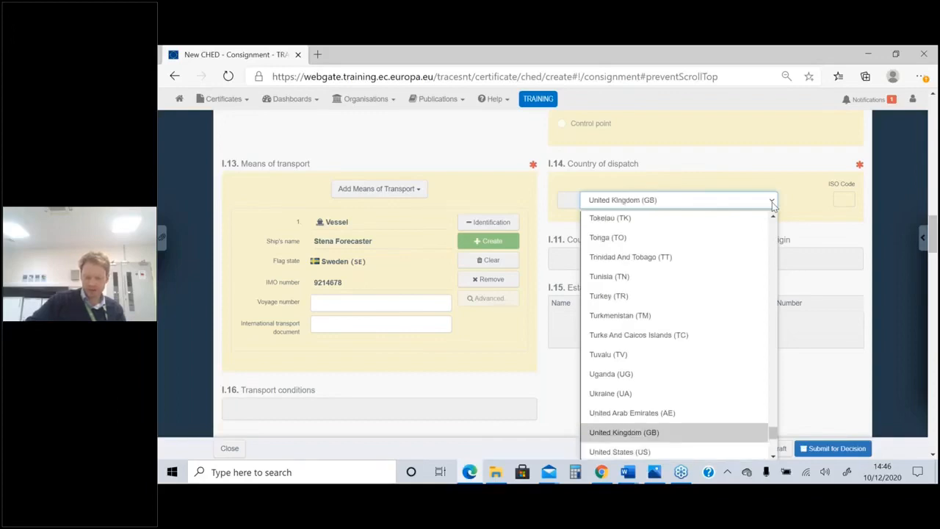
left_click(772, 204)
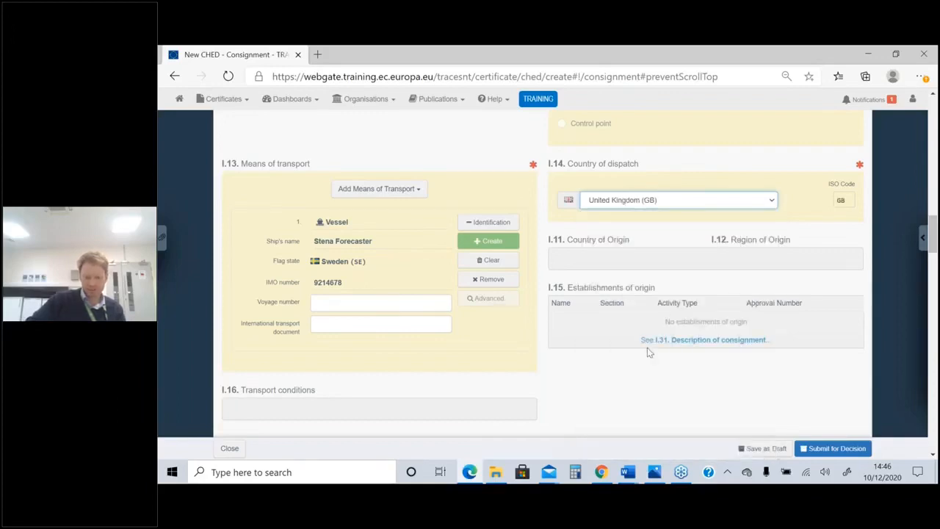
Enter container number CXRU1234567 and seal number 12345 in the first row of I.17 Container No / Seal No
scroll(647, 348, "down", 4)
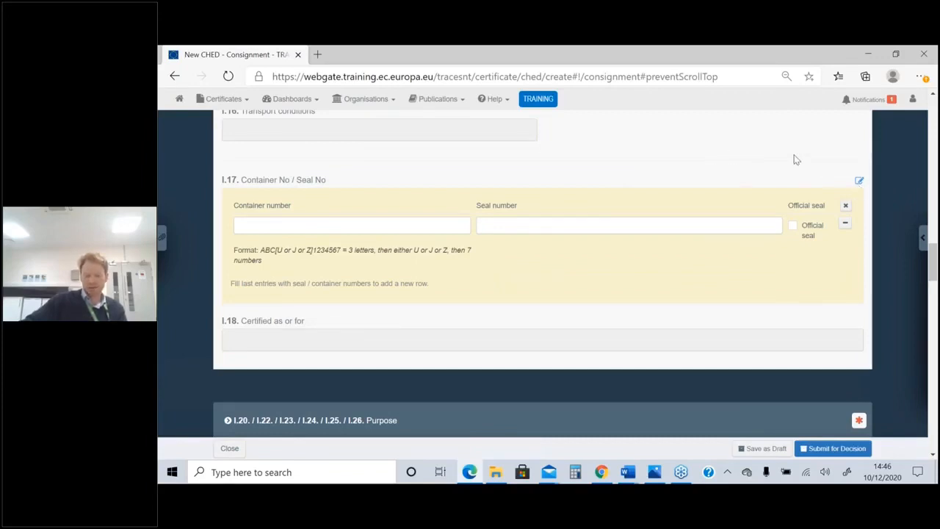
left_click(333, 222)
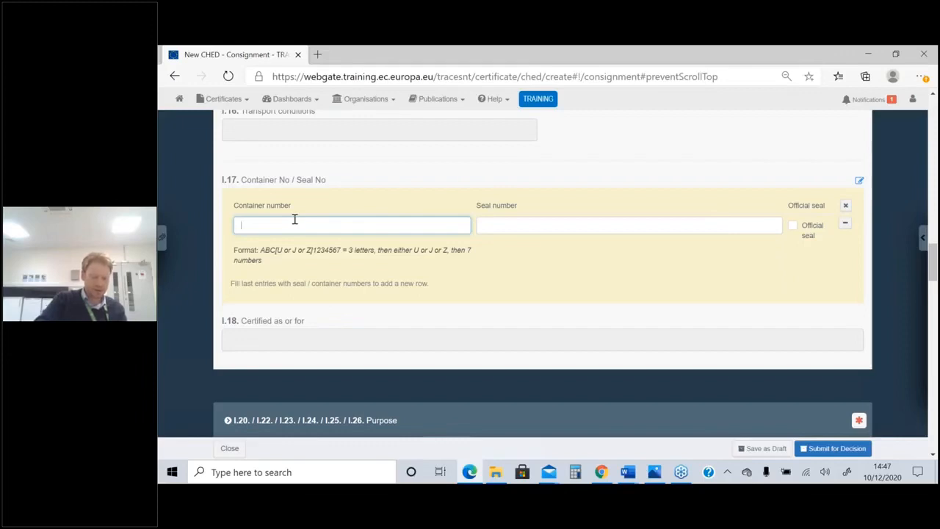
type("CX")
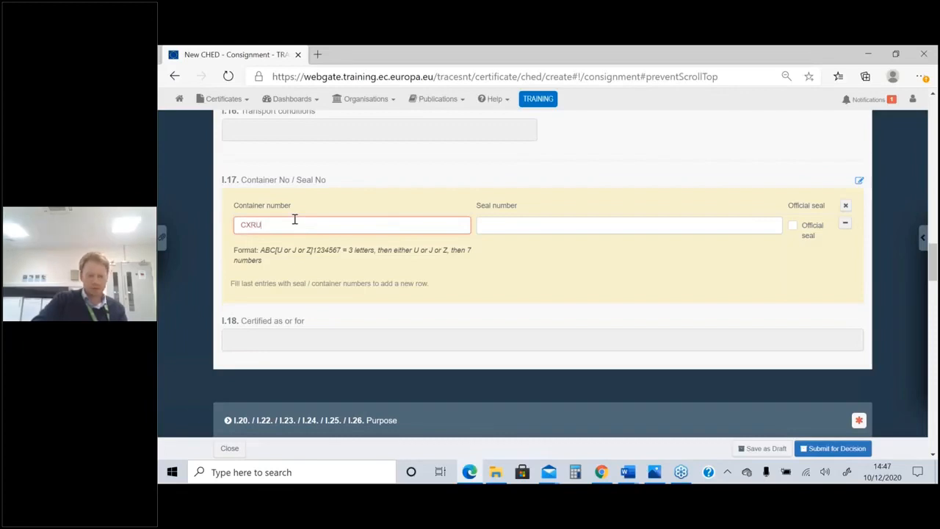
type("RU")
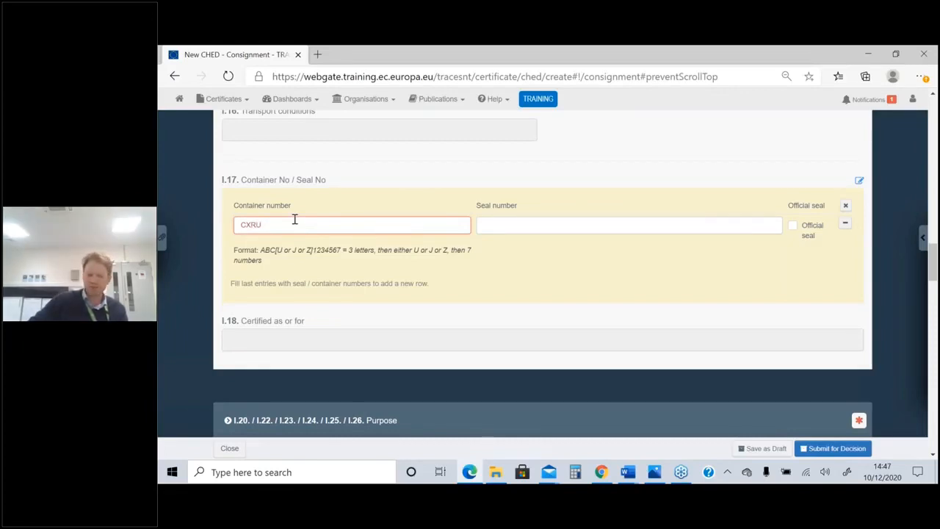
type("1234567")
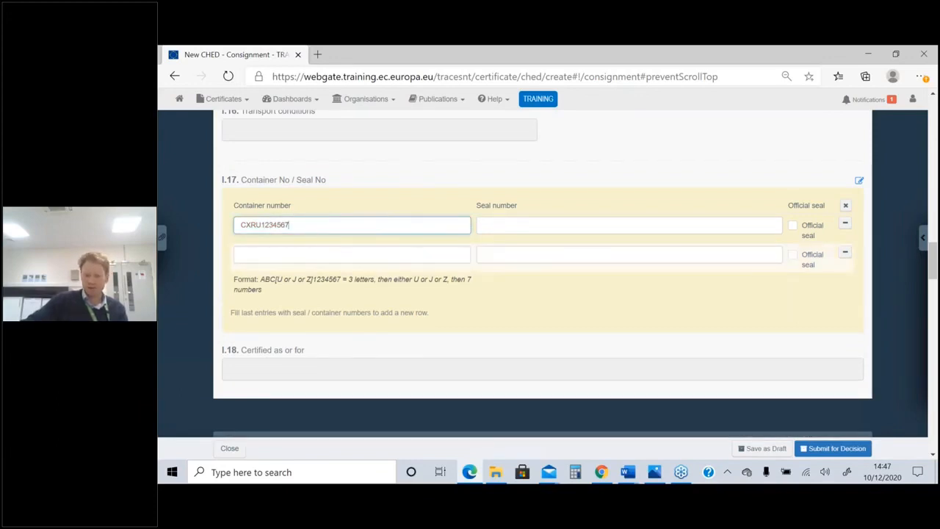
left_click(532, 221)
type("12345")
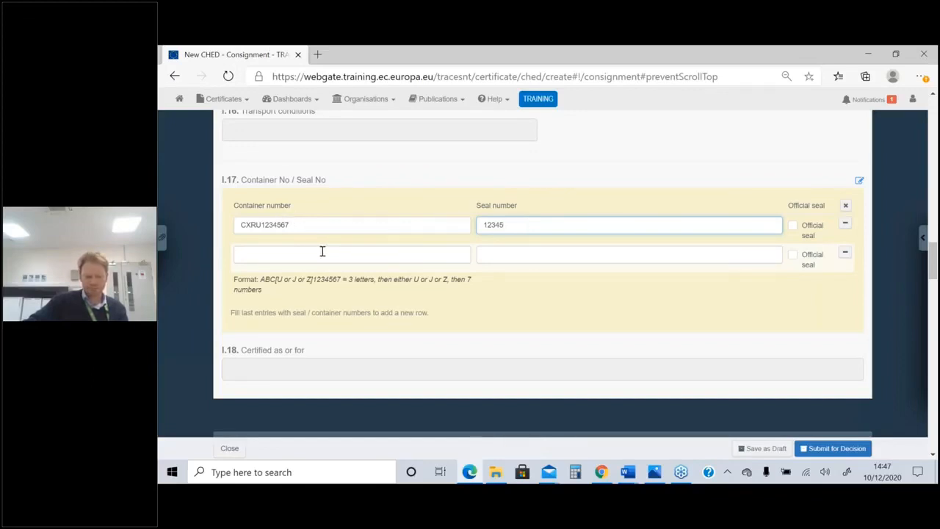
Set the consignment's purpose to I.23 For internal market
scroll(406, 235, "down", 3)
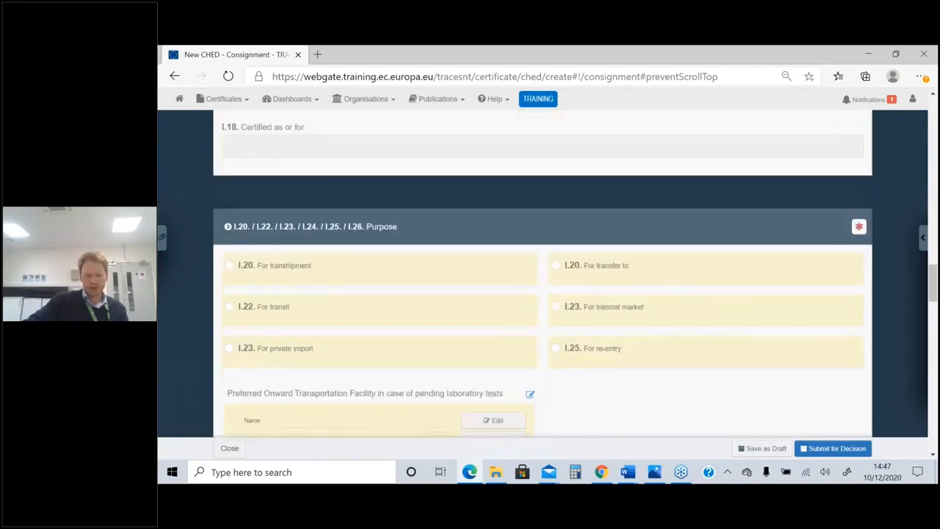
scroll(346, 262, "down", 1)
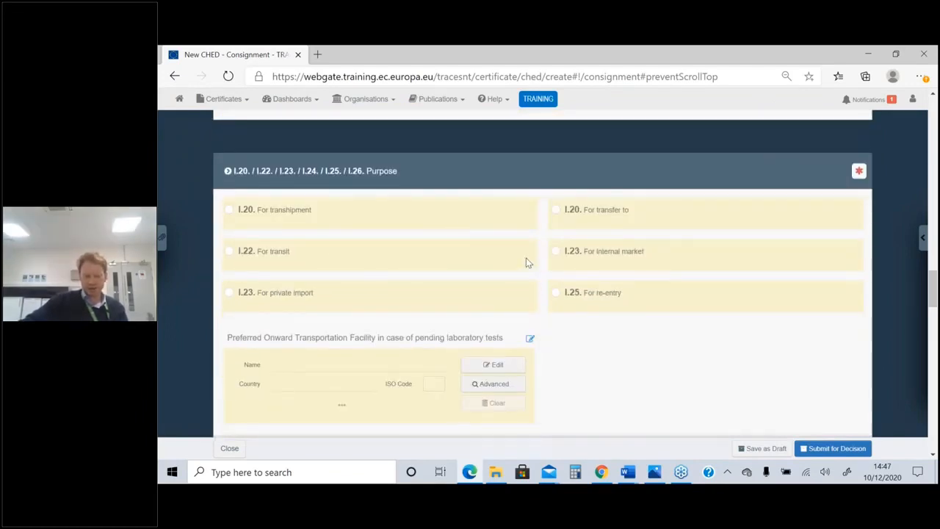
left_click(576, 254)
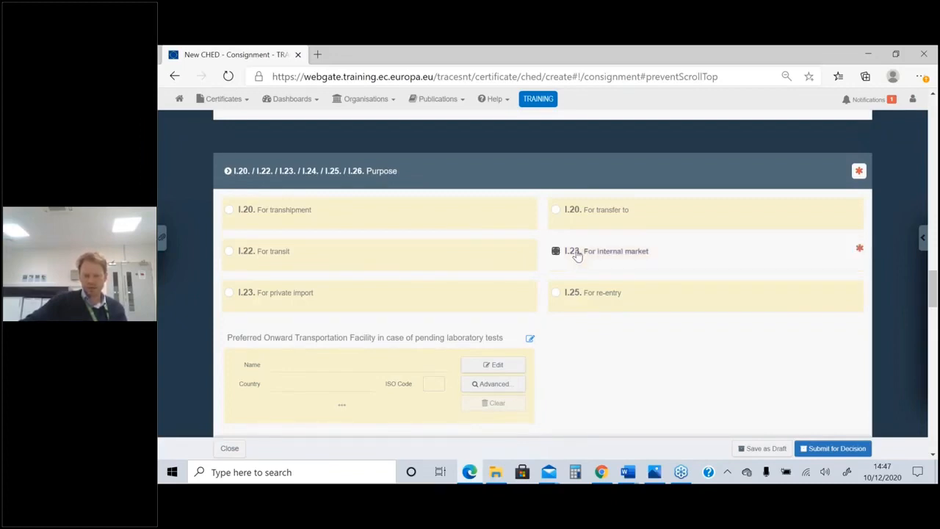
Add flat pallets and pallet collars (4415 20 20) to the I.31 wood packaging materials
scroll(577, 255, "down", 5)
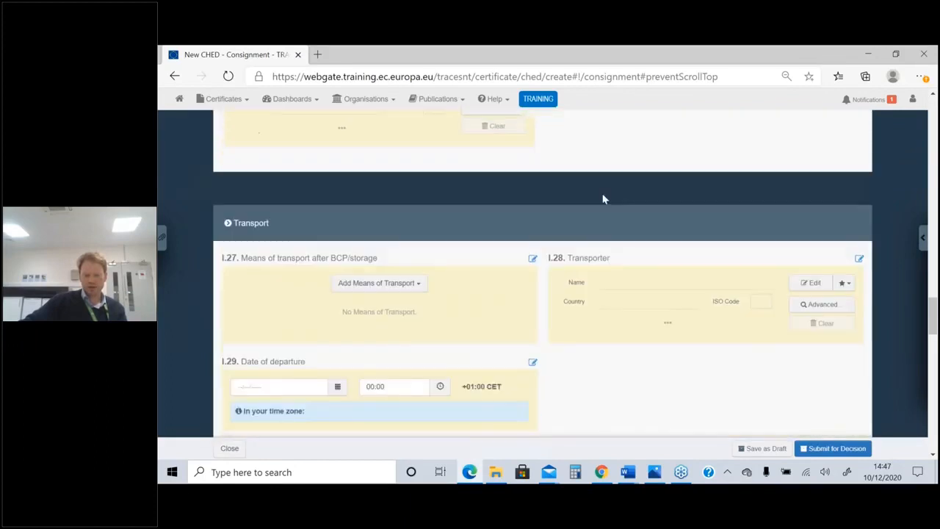
scroll(602, 199, "down", 4)
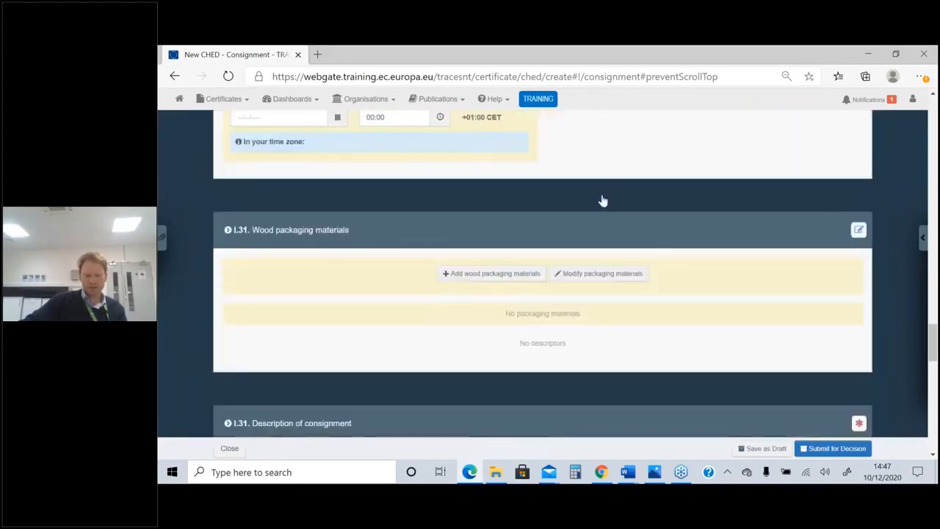
scroll(602, 201, "down", 1)
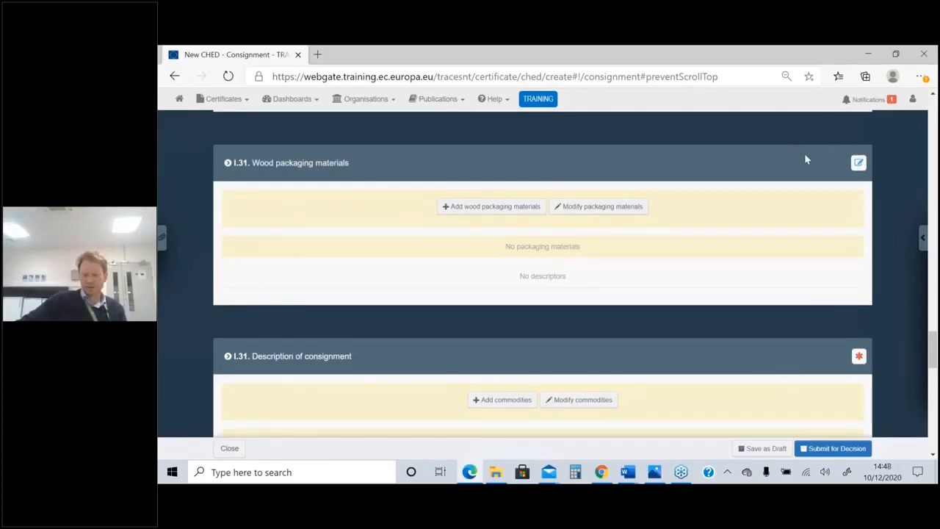
left_click(464, 211)
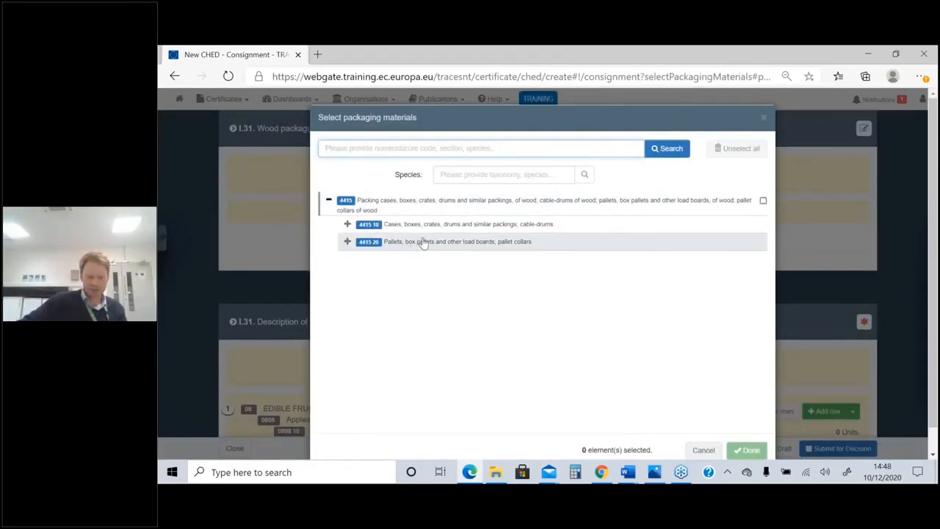
left_click(440, 242)
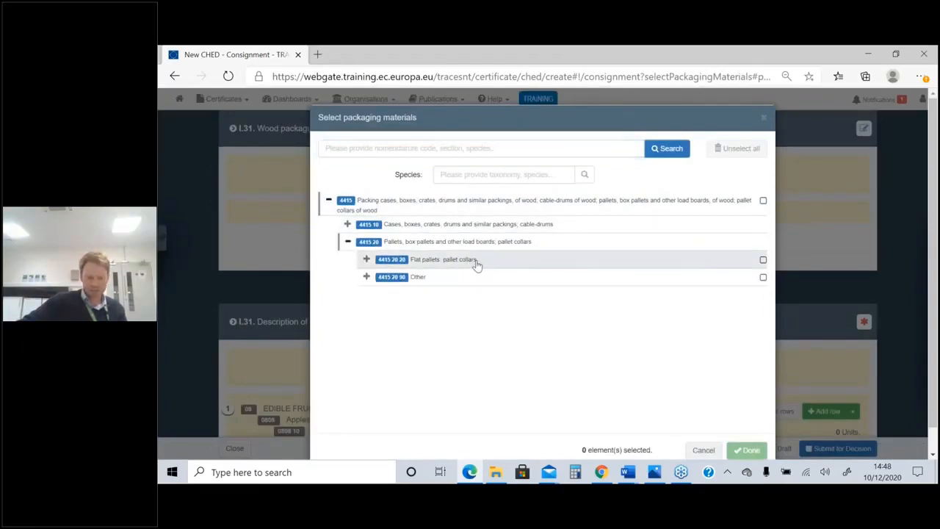
left_click(475, 263)
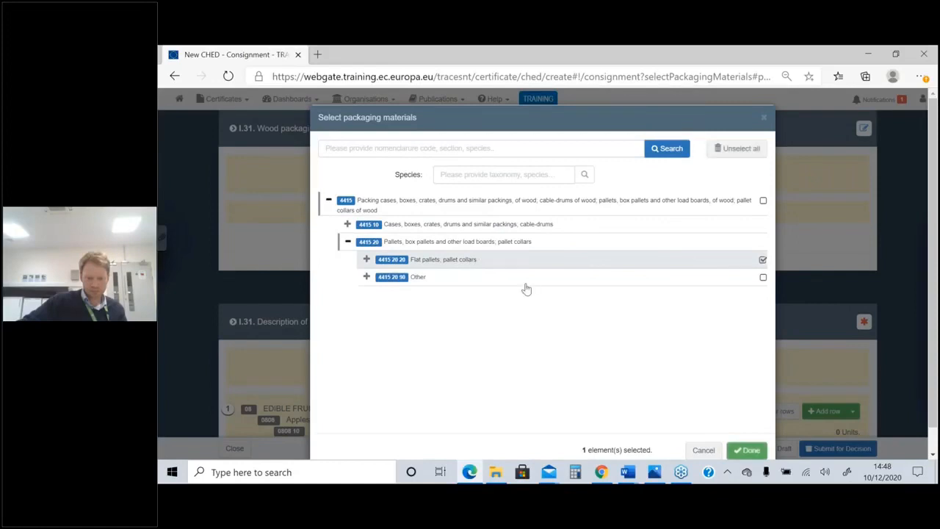
left_click(748, 451)
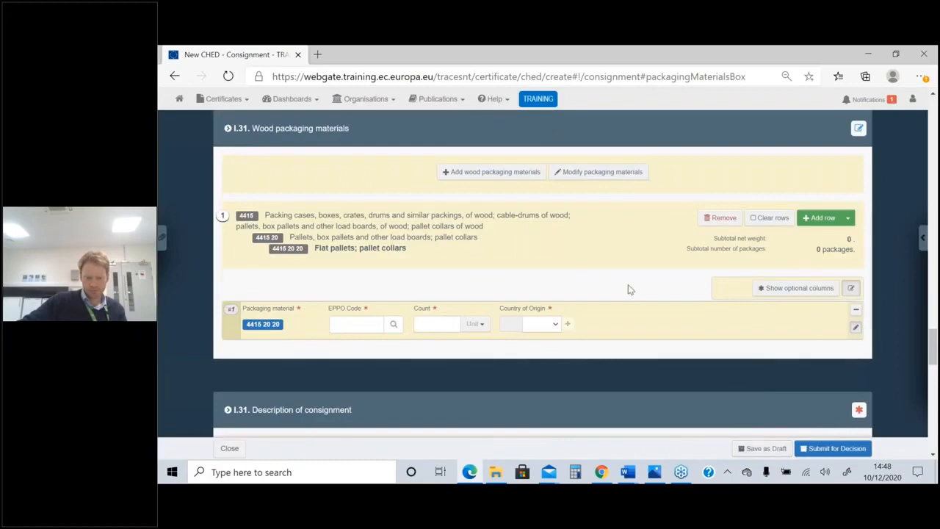
Set the EPPO code of the flat pallets row in I.31 Wood packaging materials to YXWOO wood
scroll(628, 284, "down", 1)
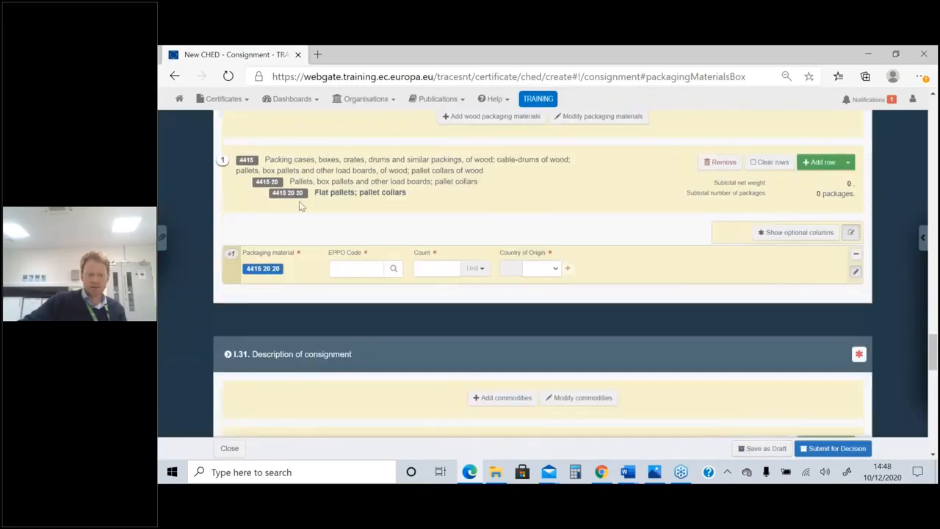
scroll(299, 207, "up", 1)
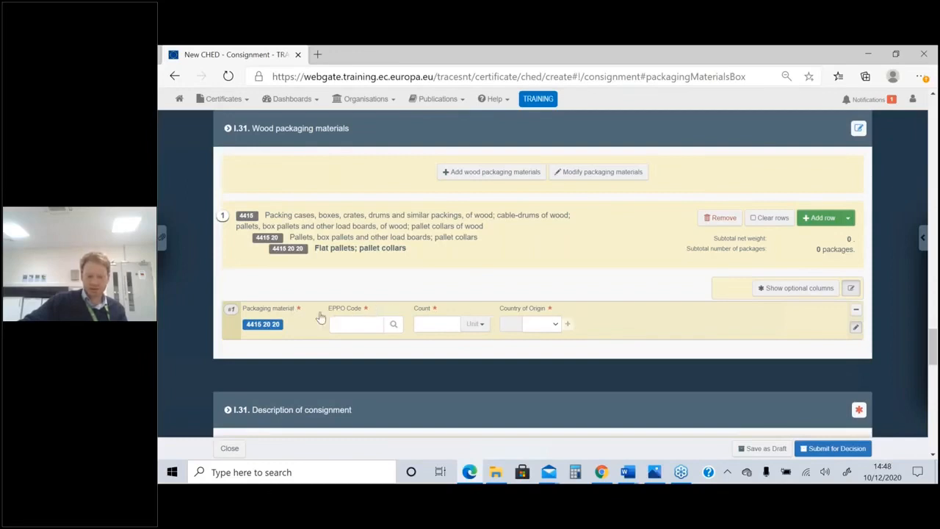
left_click(360, 322)
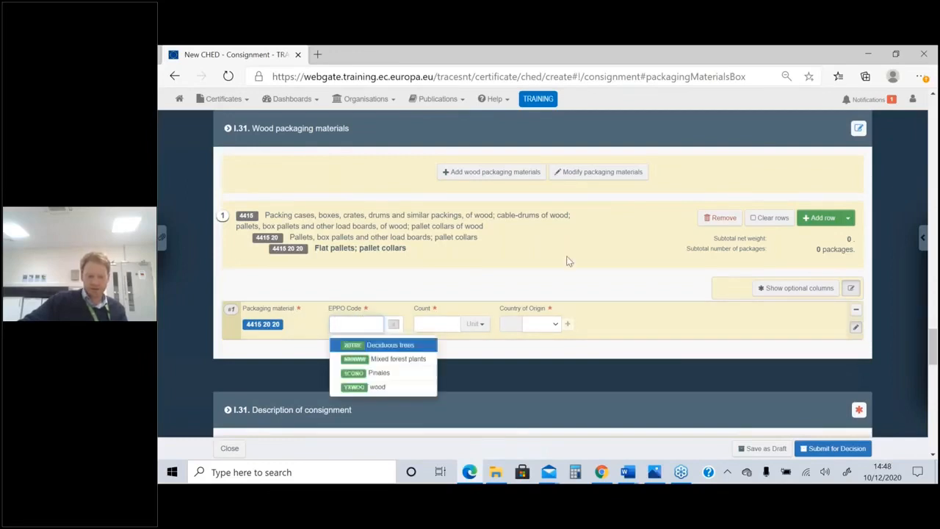
scroll(561, 268, "down", 1)
scroll(560, 263, "down", 1)
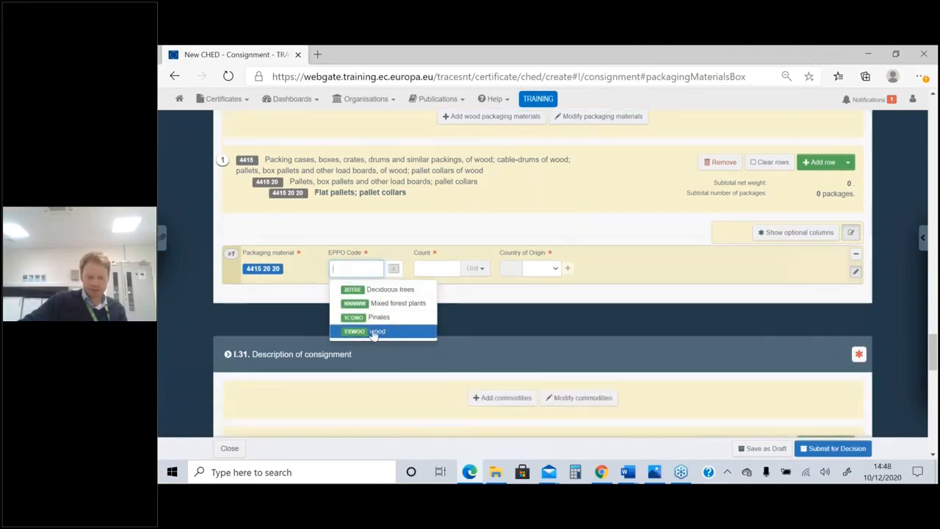
left_click(374, 332)
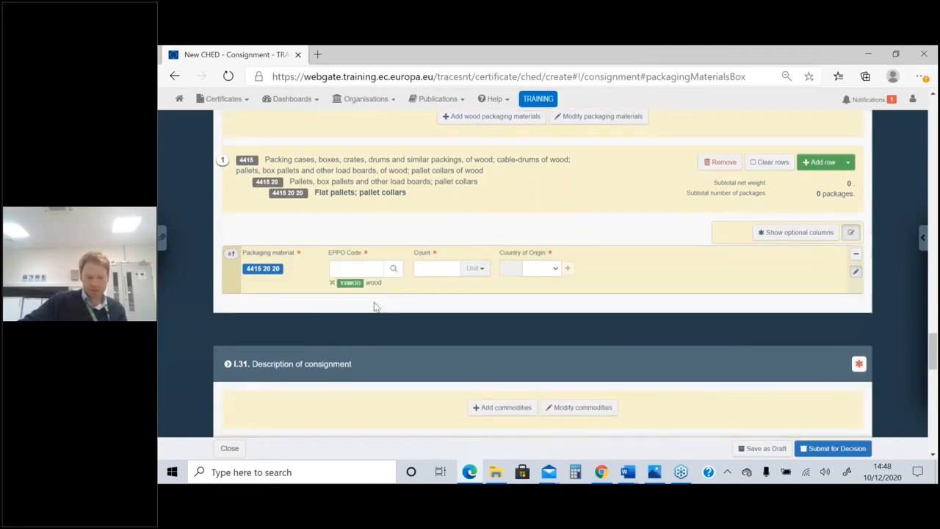
Set the flat pallets row's count to 21 and its country of origin to South Africa
left_click(431, 270)
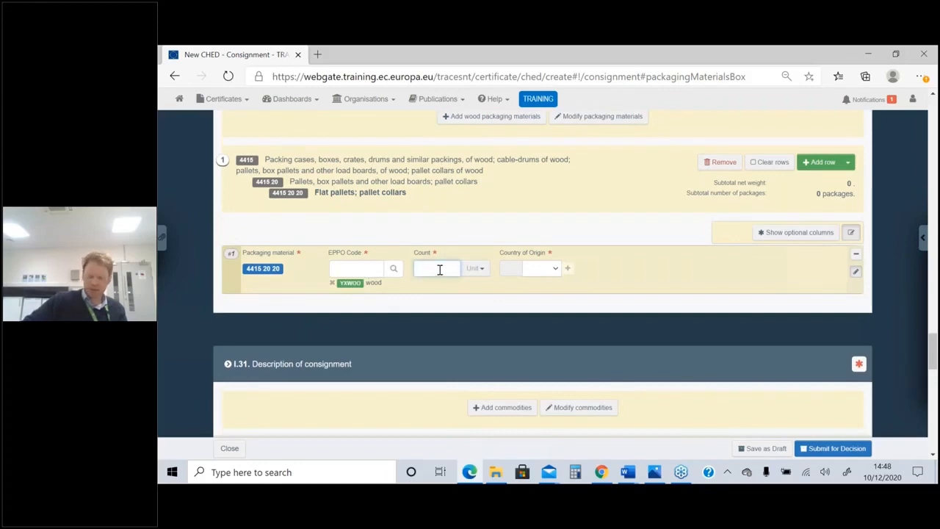
type("20")
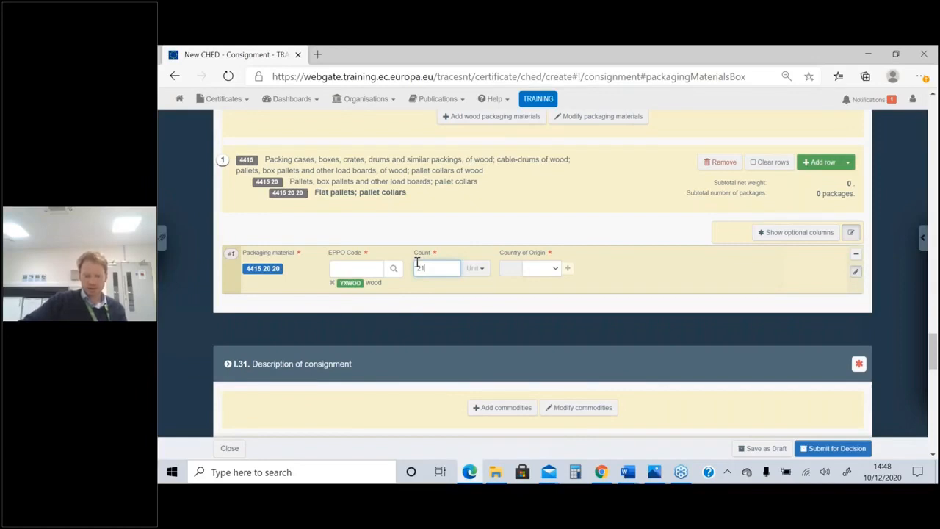
left_click(552, 270)
type("south")
key("Return")
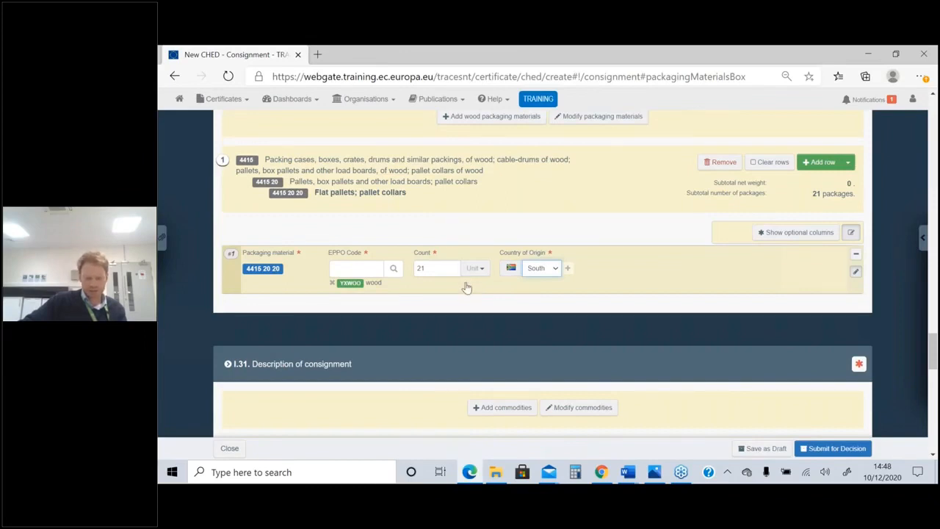
Set the EPPO code of the apples row (0808 10 80) in I.31 Description of consignment to MABSD Malus domestica
scroll(465, 287, "down", 2)
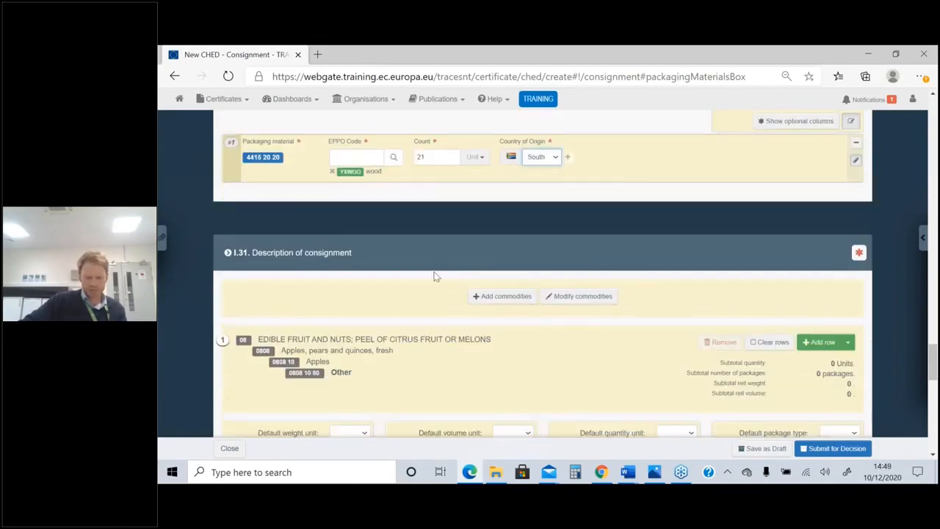
scroll(421, 275, "down", 1)
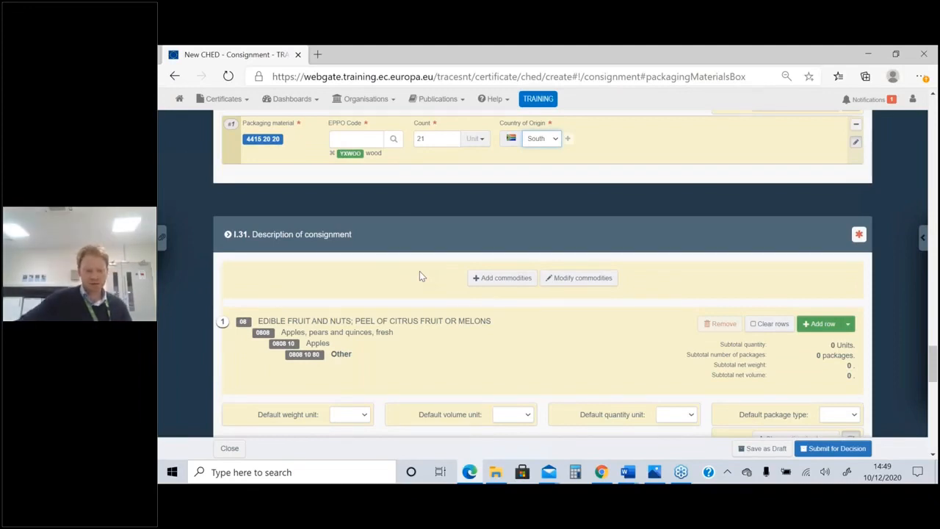
scroll(419, 273, "down", 1)
scroll(420, 273, "down", 3)
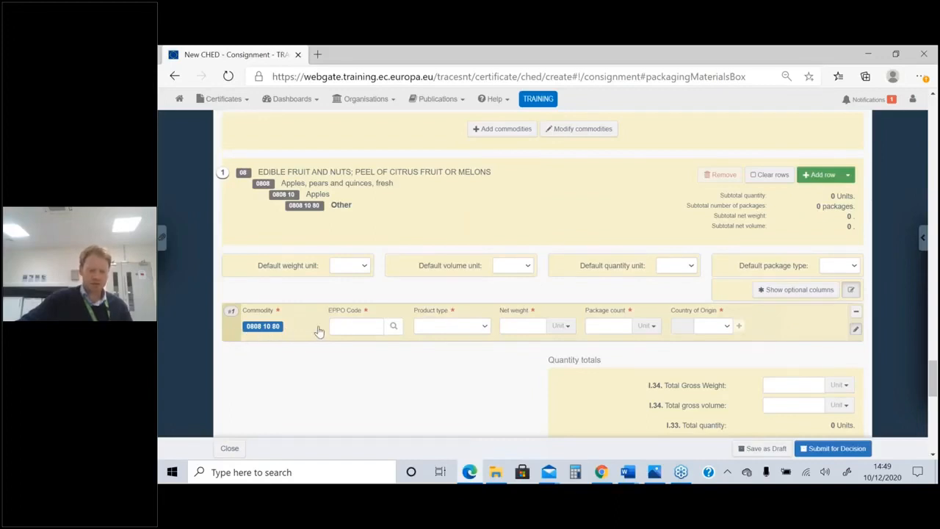
left_click(354, 326)
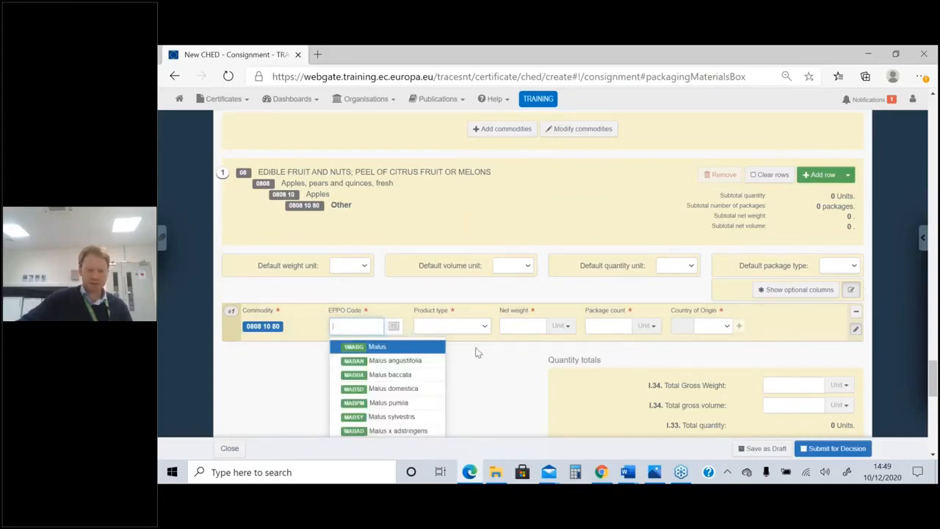
scroll(477, 352, "down", 1)
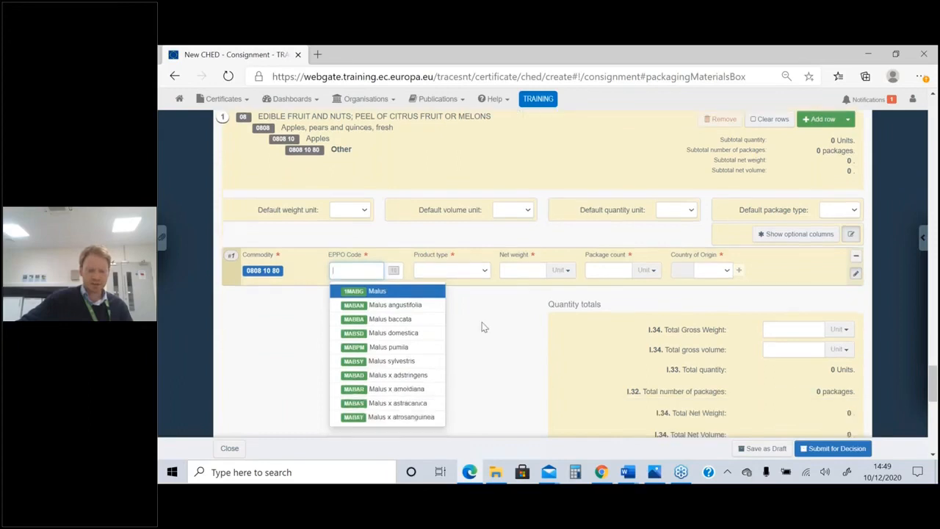
left_click(405, 336)
Set the apples row's product type to Other living plants: fruit and vegetables
left_click(474, 274)
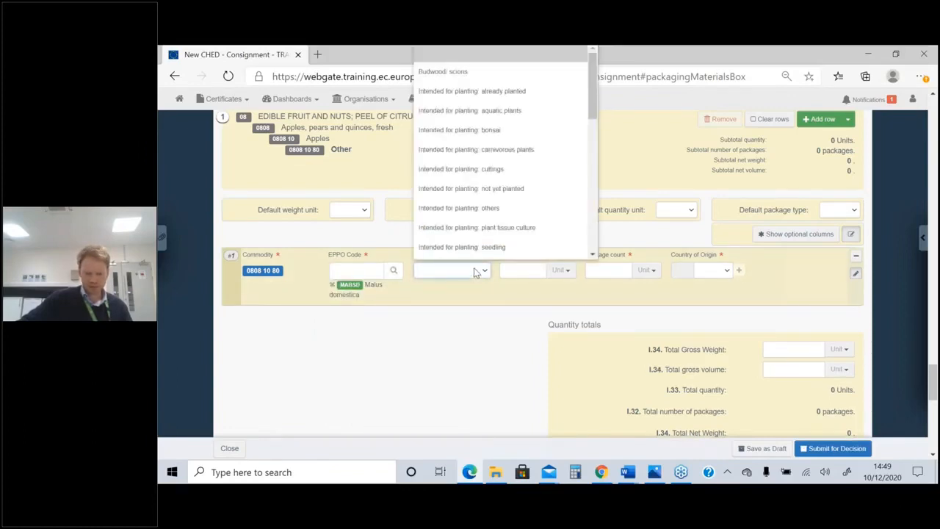
scroll(533, 202, "down", 2)
scroll(532, 203, "down", 2)
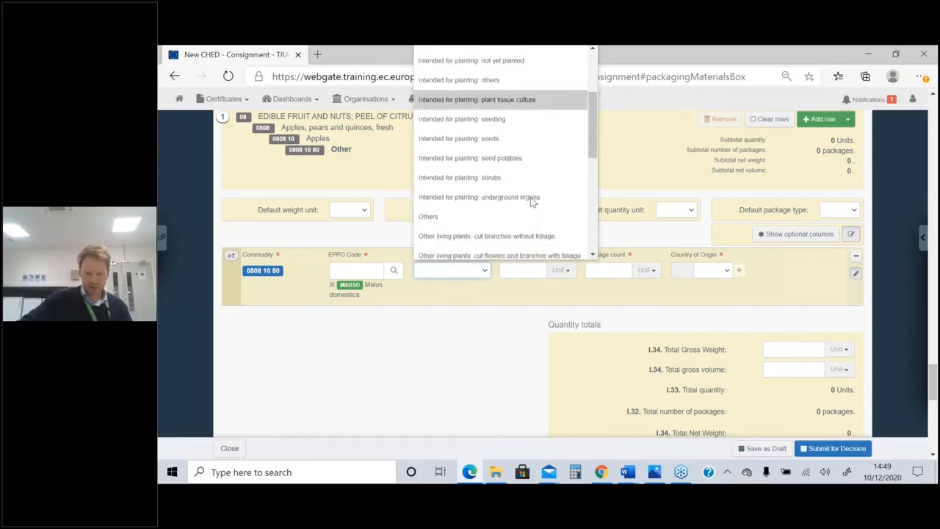
scroll(544, 224, "down", 2)
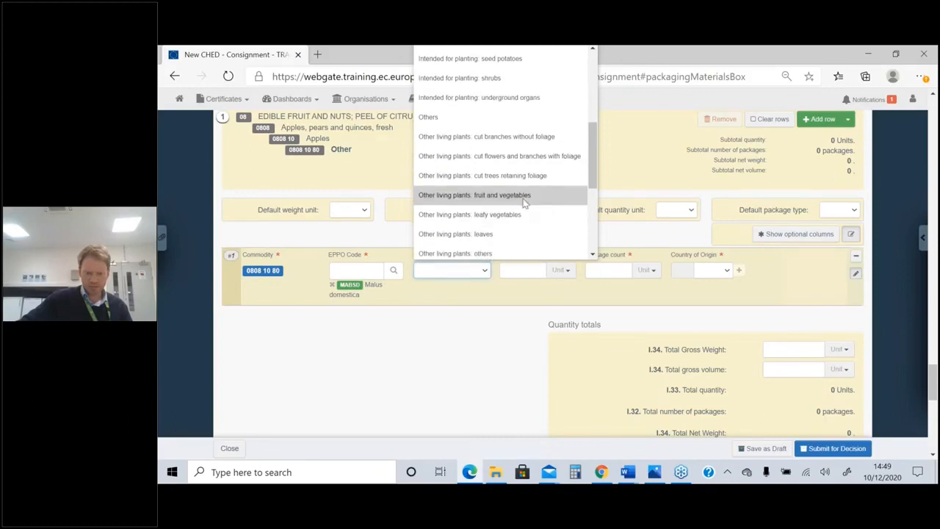
left_click(525, 197)
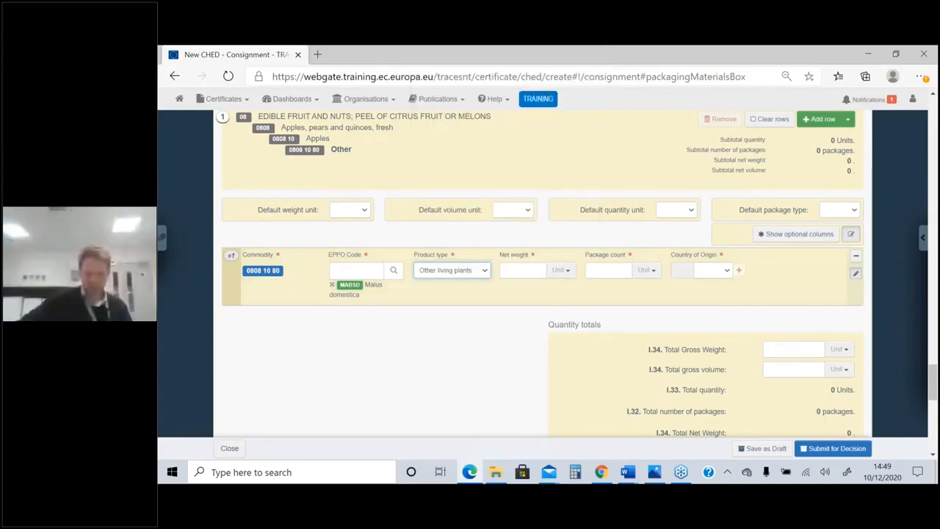
Enter a net weight of 12000 and a package count of 1600 with the unit Box for the apples
left_click(524, 269)
type("12")
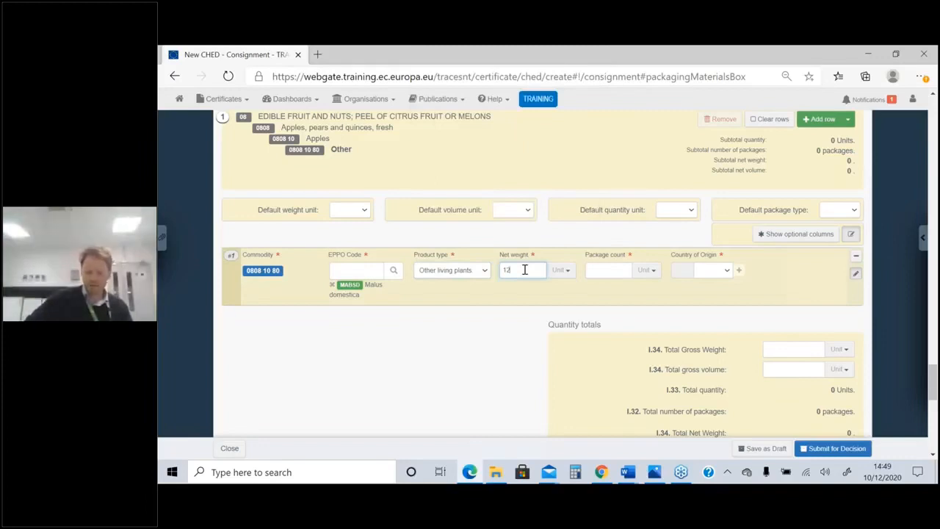
type("000")
left_click(608, 272)
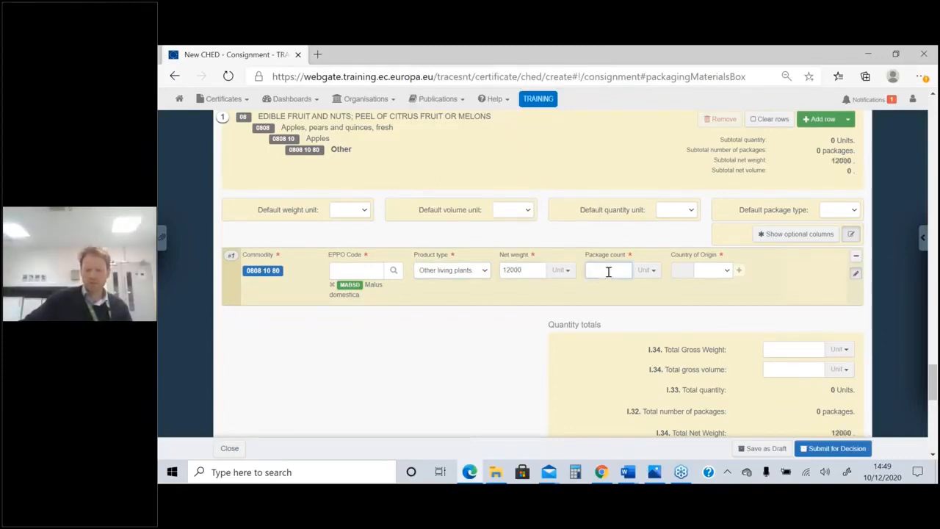
type("1800")
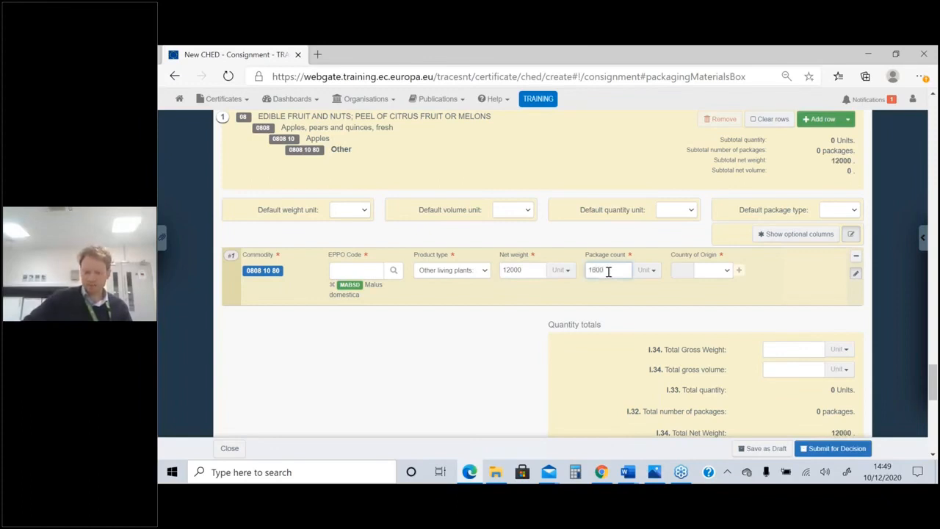
left_click(650, 270)
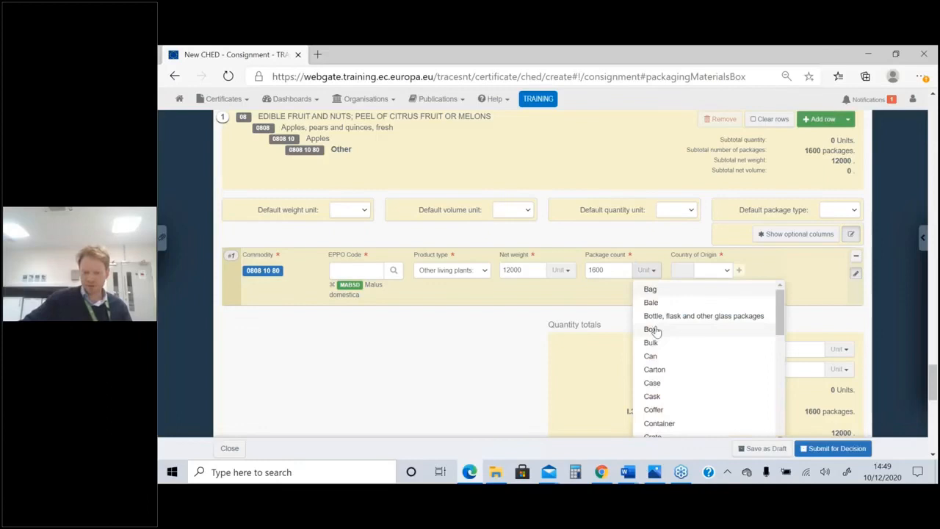
left_click(651, 329)
Set the apples' country of origin to South Africa and the I.34 Total Gross Weight to 20000
left_click(715, 271)
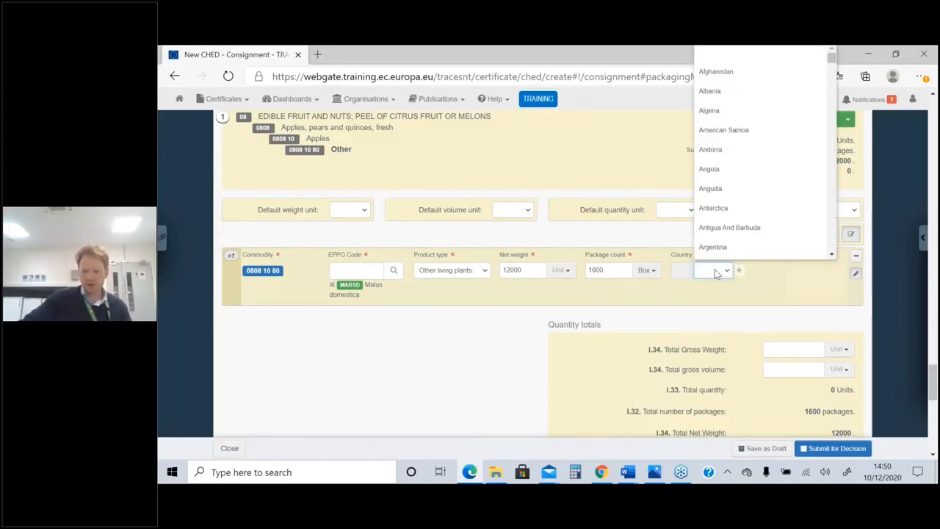
type("south")
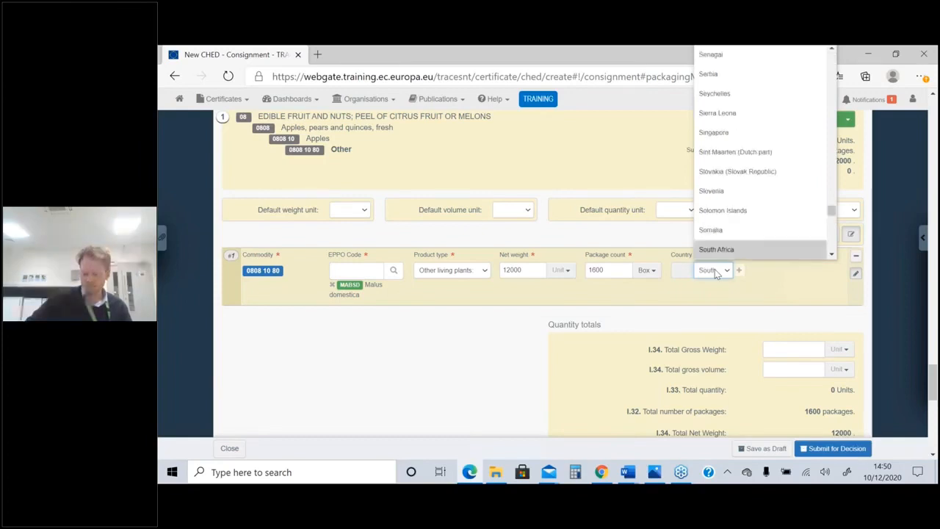
key("Return")
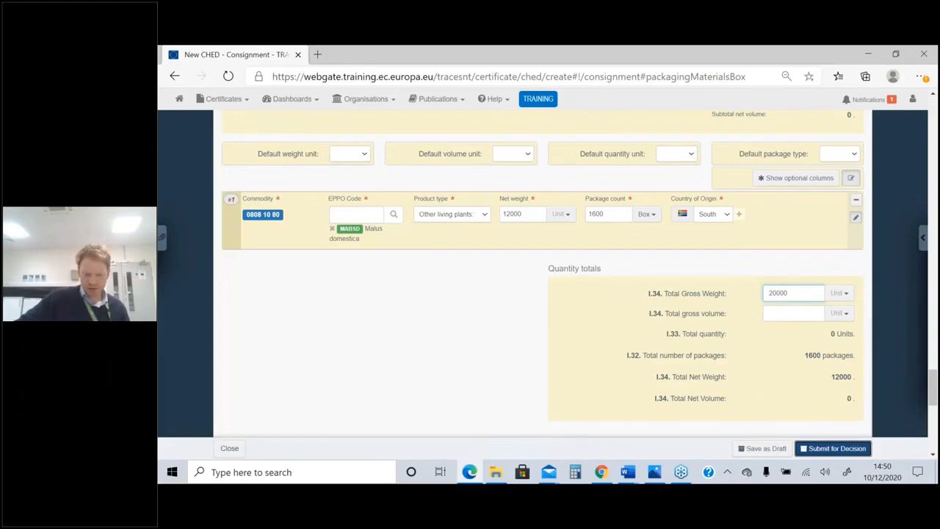
Try to submit the CHED for decision and open the details of the reported error
left_click(832, 449)
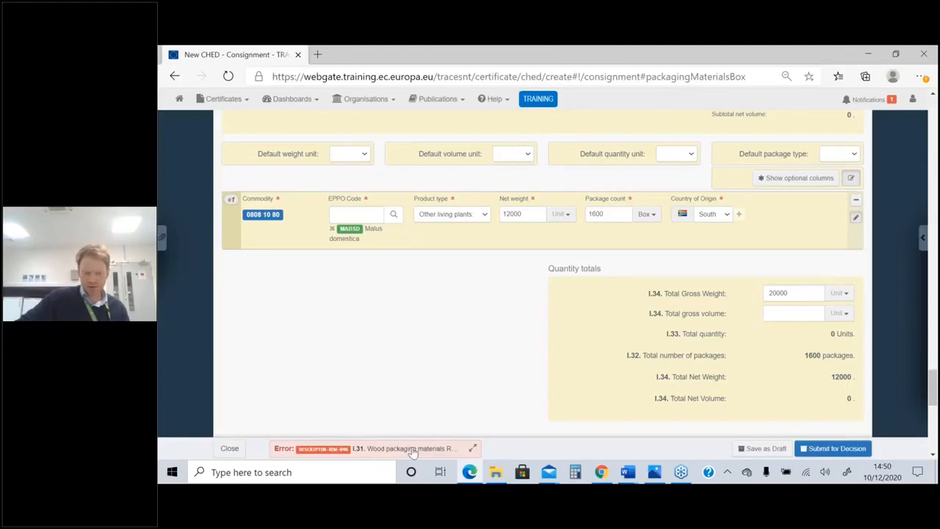
left_click(414, 449)
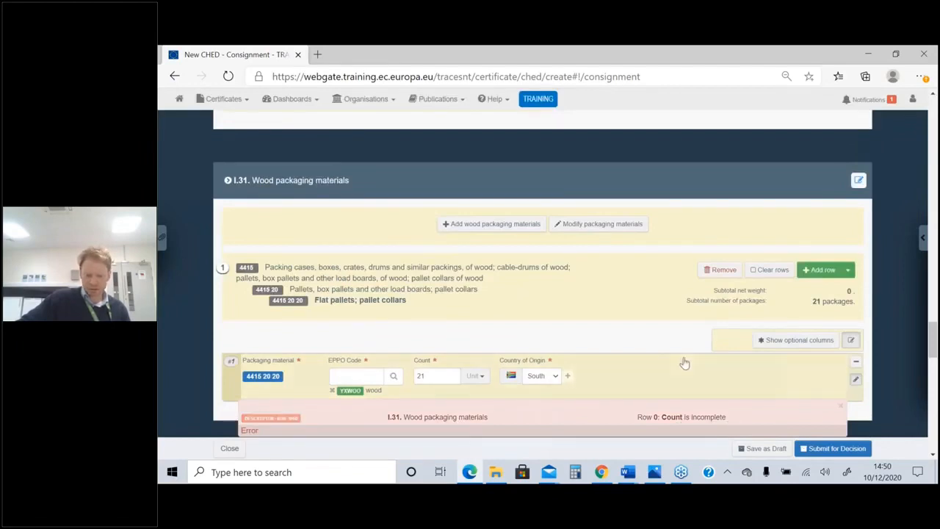
Set the unit of the flat pallets' count to Pallet and submit the CHED for decision again
scroll(682, 362, "down", 1)
scroll(682, 362, "down", 1)
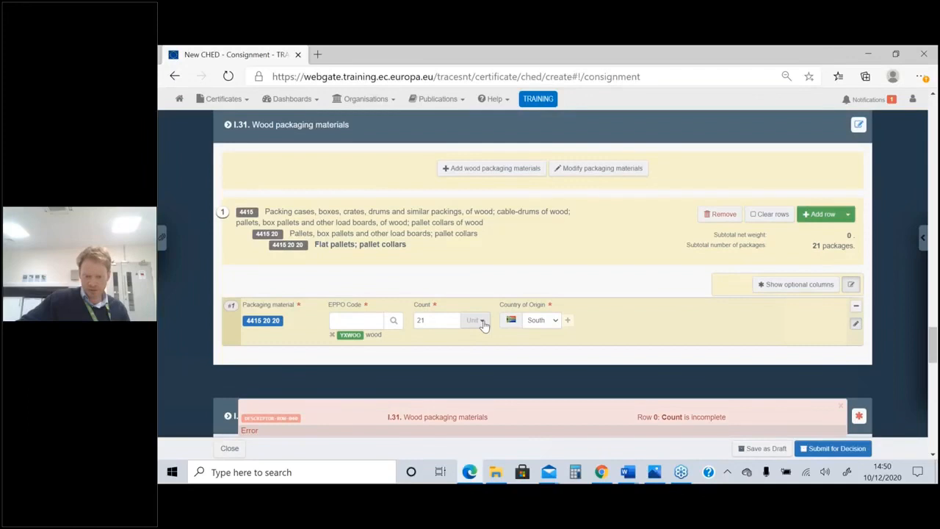
left_click(483, 323)
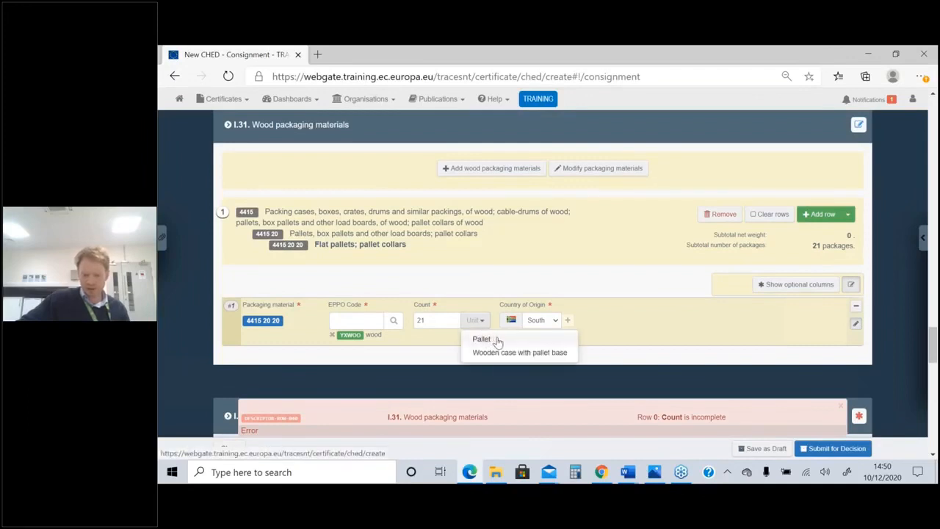
left_click(497, 340)
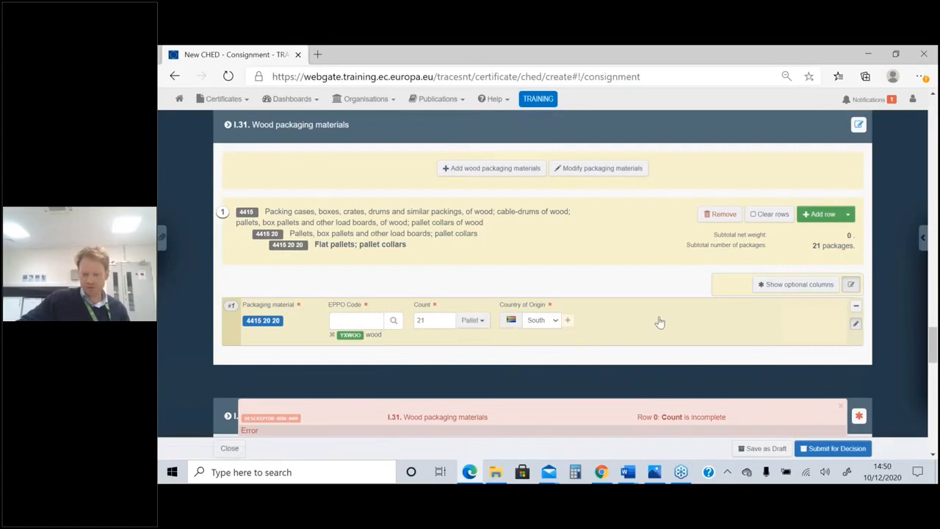
left_click(835, 449)
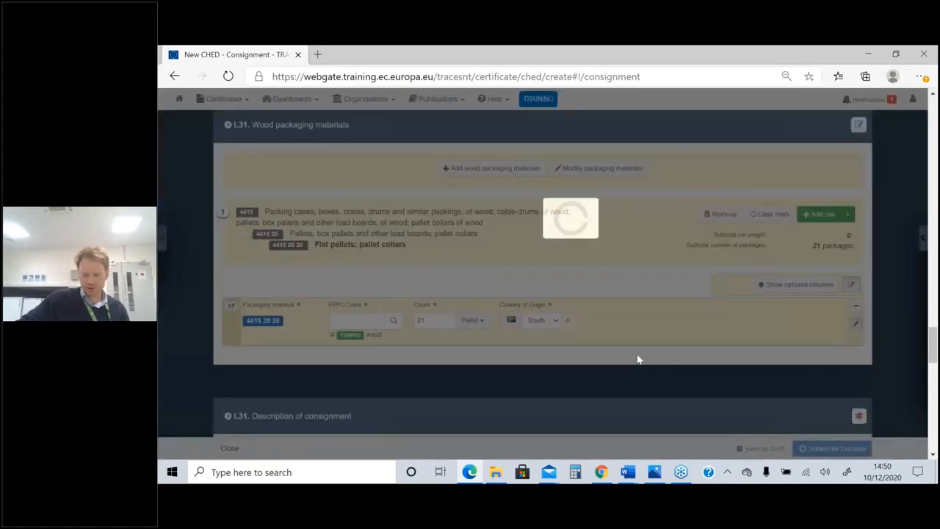
Set the unit of the apples' net weight in I.31 Description of consignment to kg
scroll(654, 358, "down", 1)
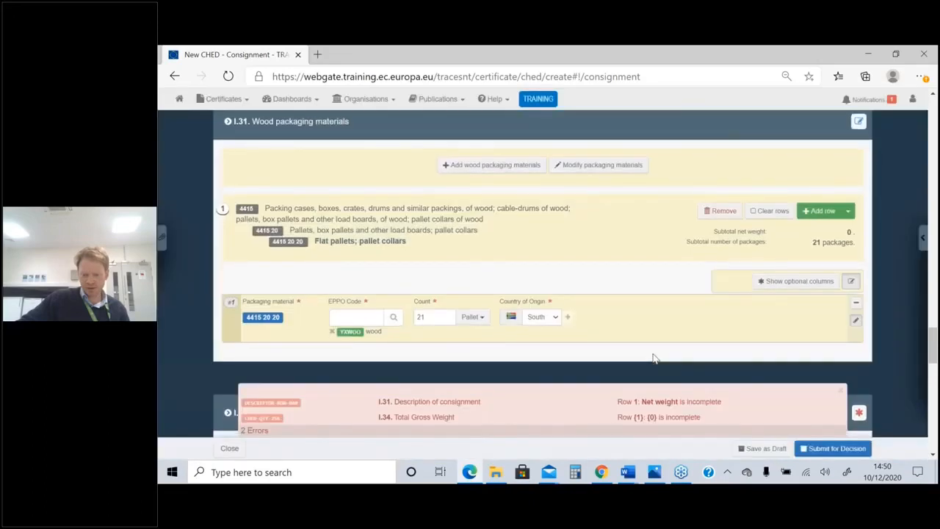
scroll(655, 359, "down", 1)
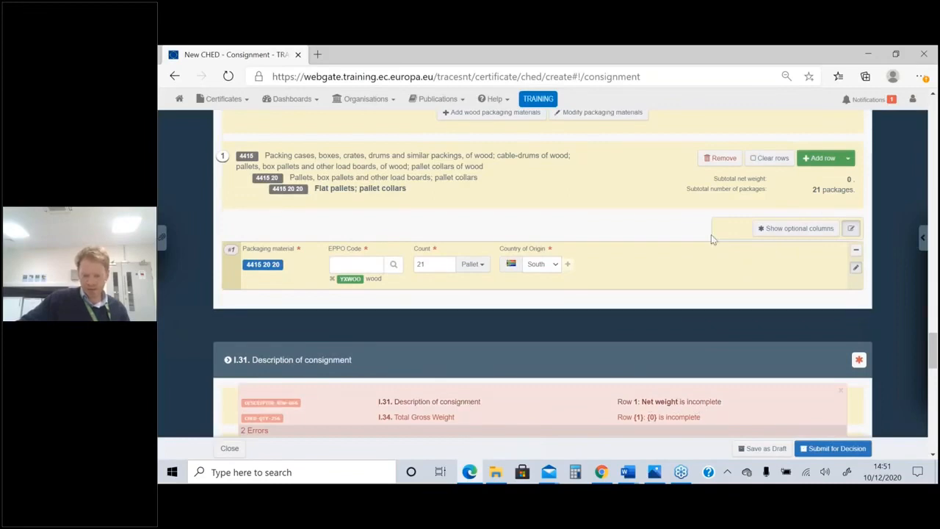
scroll(711, 234, "down", 1)
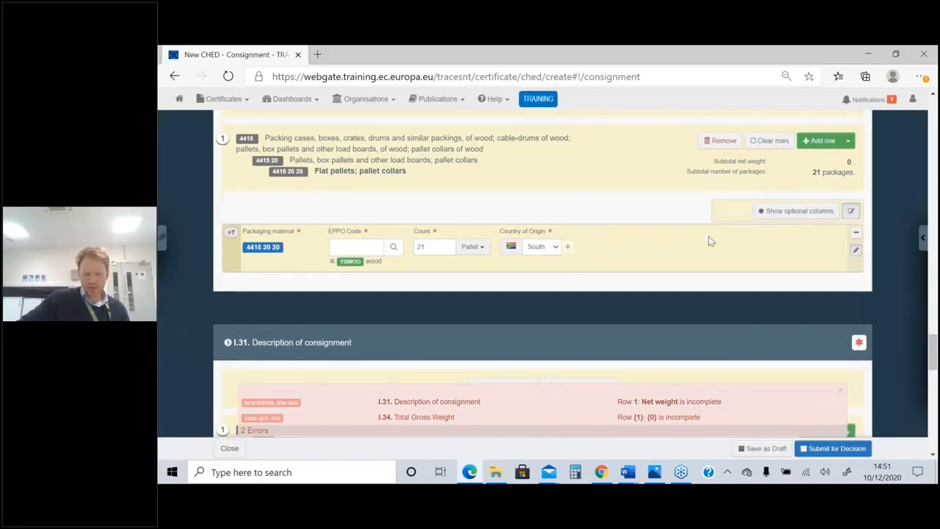
scroll(711, 241, "up", 5)
scroll(569, 270, "down", 1)
left_click(569, 269)
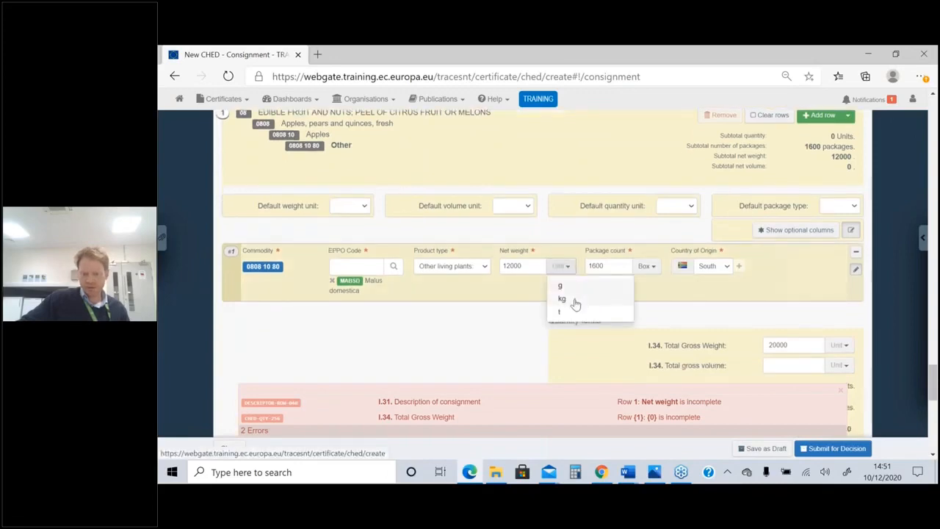
left_click(562, 299)
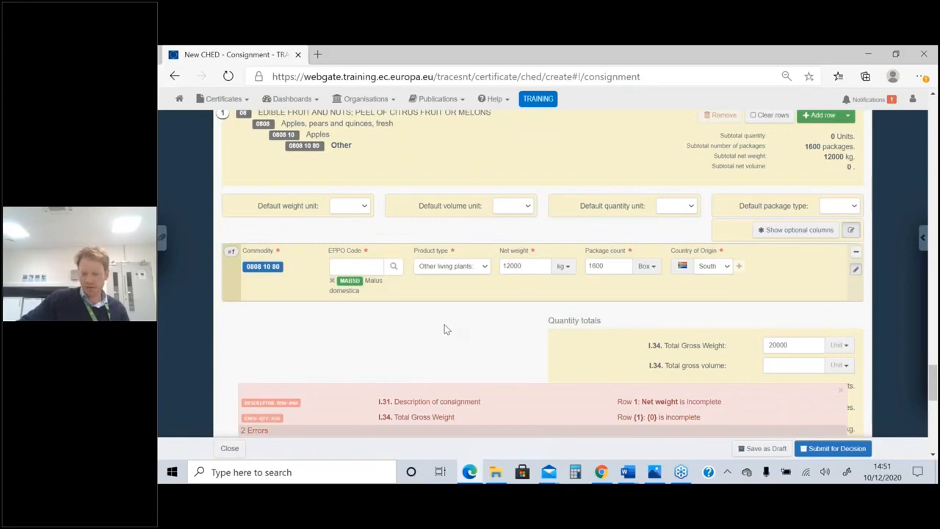
Set the unit of the I.34 Total Gross Weight to kg and submit the CHED for decision again
scroll(446, 330, "down", 1)
left_click(841, 289)
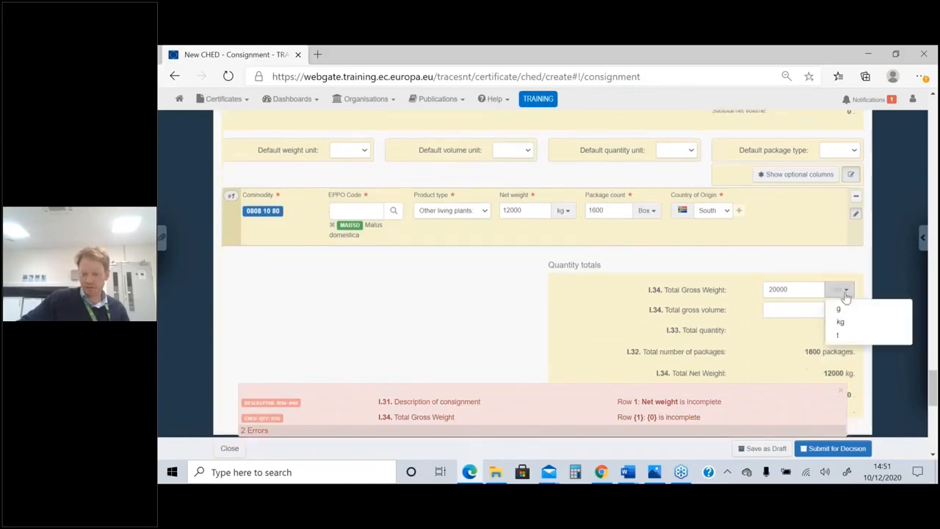
left_click(840, 316)
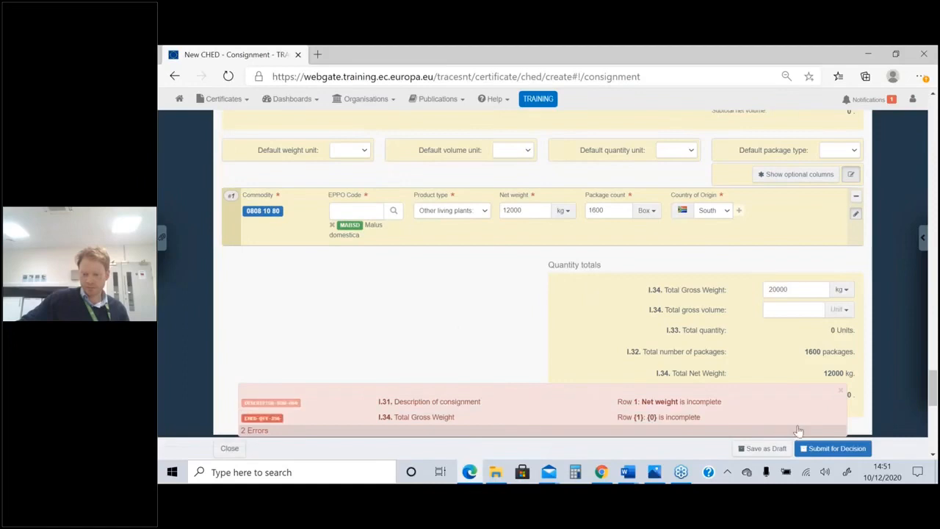
left_click(830, 449)
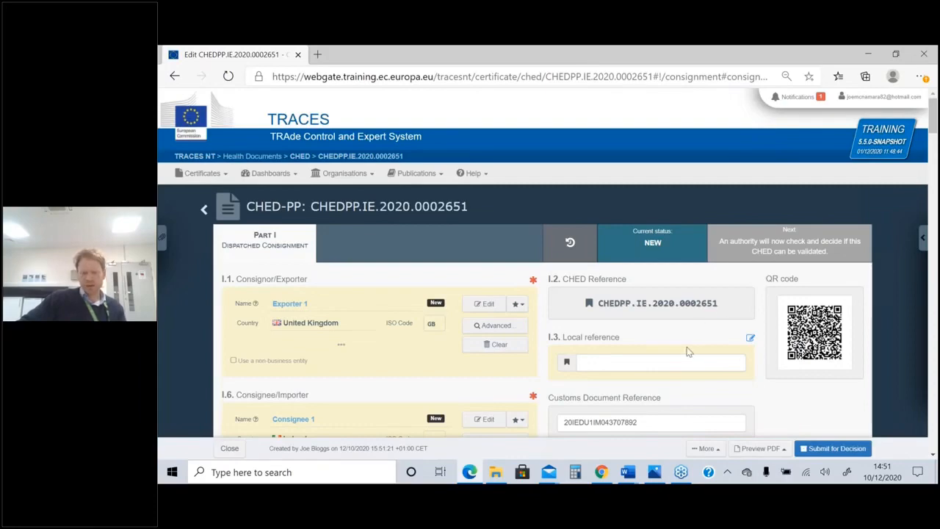
Review the submitted CHED-PP from its reference and current status down to the I.31 Description of consignment
scroll(688, 351, "down", 1)
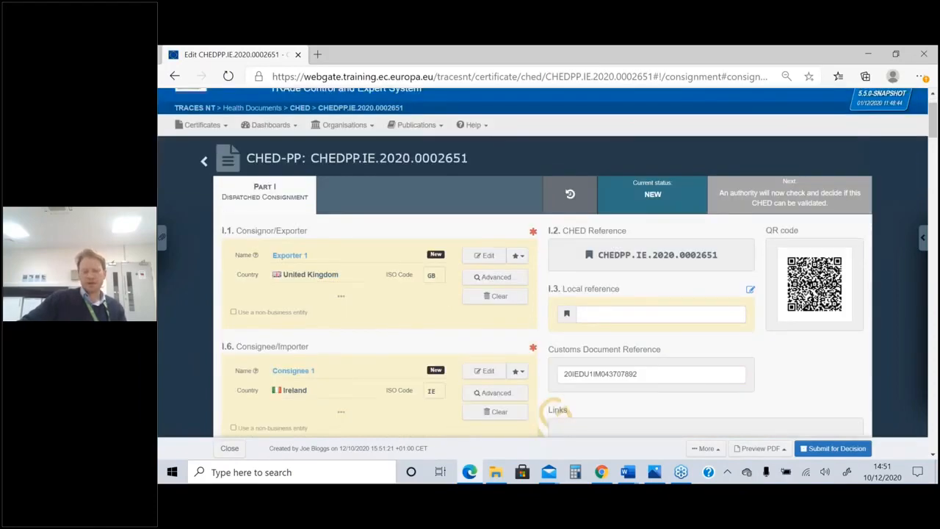
scroll(680, 329, "down", 2)
scroll(679, 328, "up", 3)
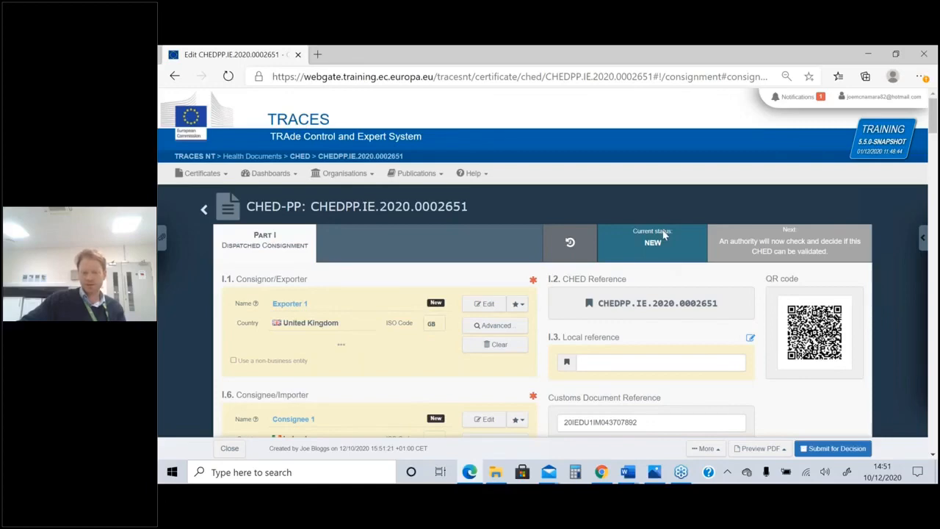
scroll(665, 233, "down", 1)
scroll(665, 234, "down", 1)
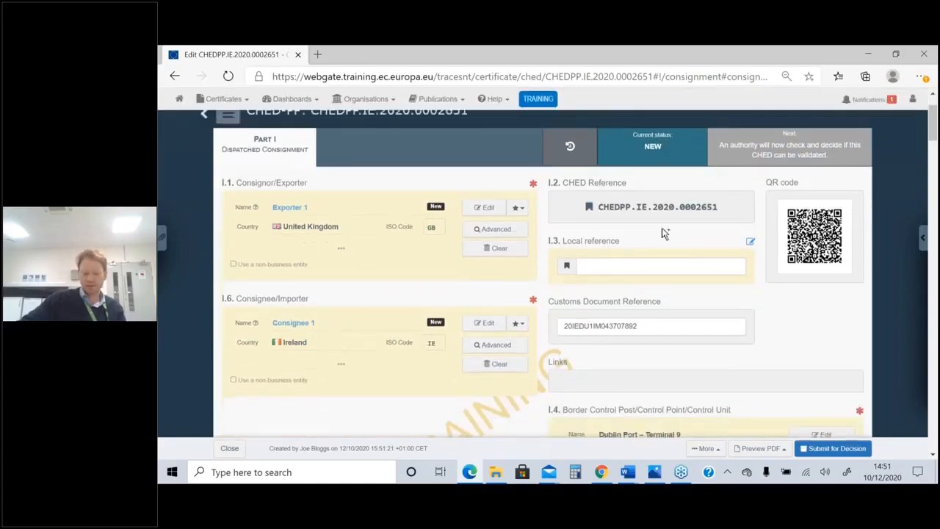
scroll(665, 233, "down", 15)
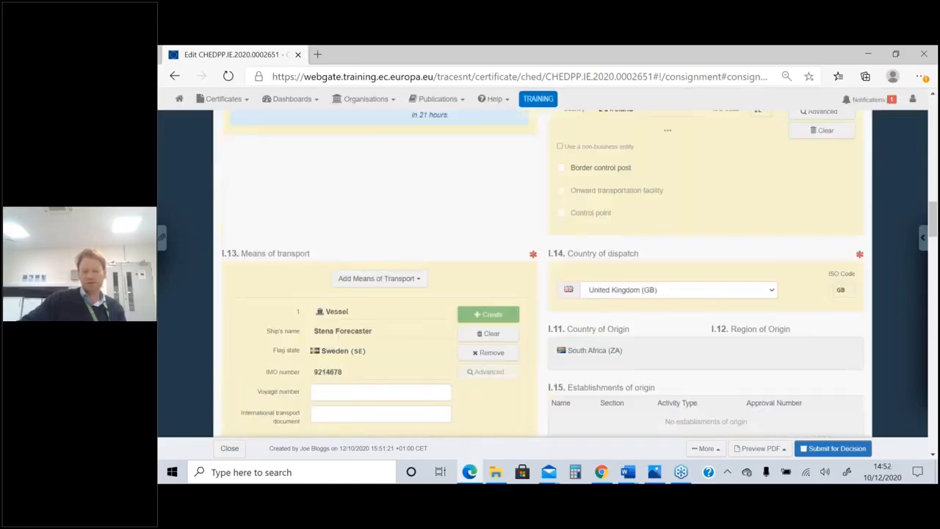
scroll(663, 233, "down", 15)
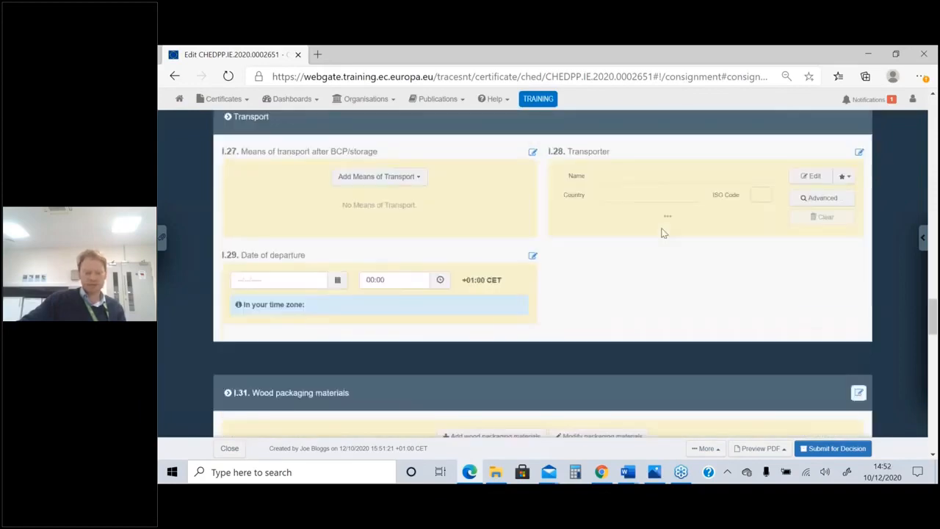
scroll(661, 232, "down", 2)
scroll(662, 232, "up", 2)
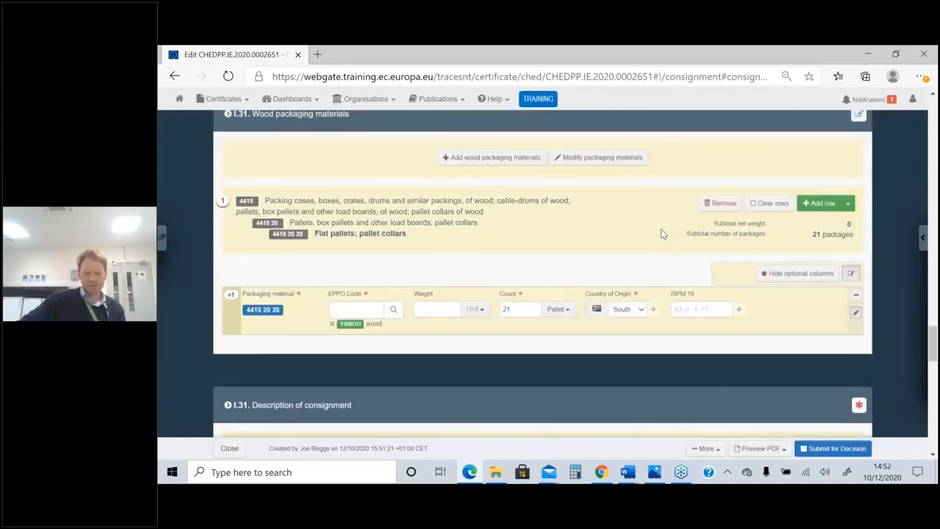
scroll(661, 232, "down", 5)
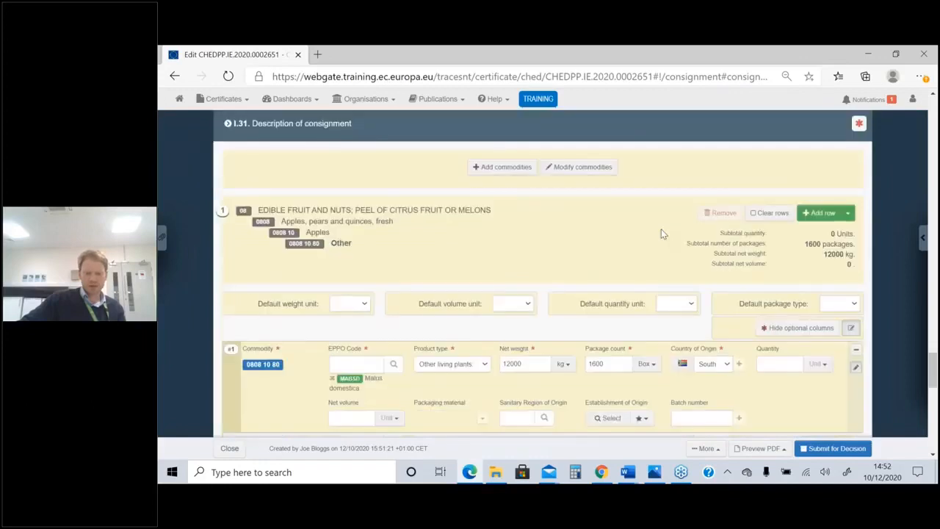
Add the fresh cut flower commodity 0603 11 00 Roses to the description of consignment, filtering the commodities by "roses"
left_click(505, 174)
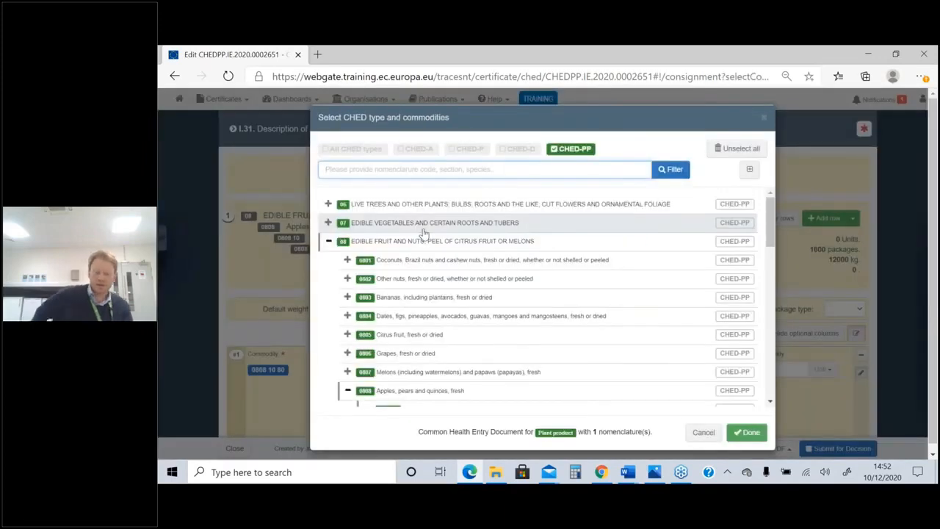
left_click(455, 168)
type("ro")
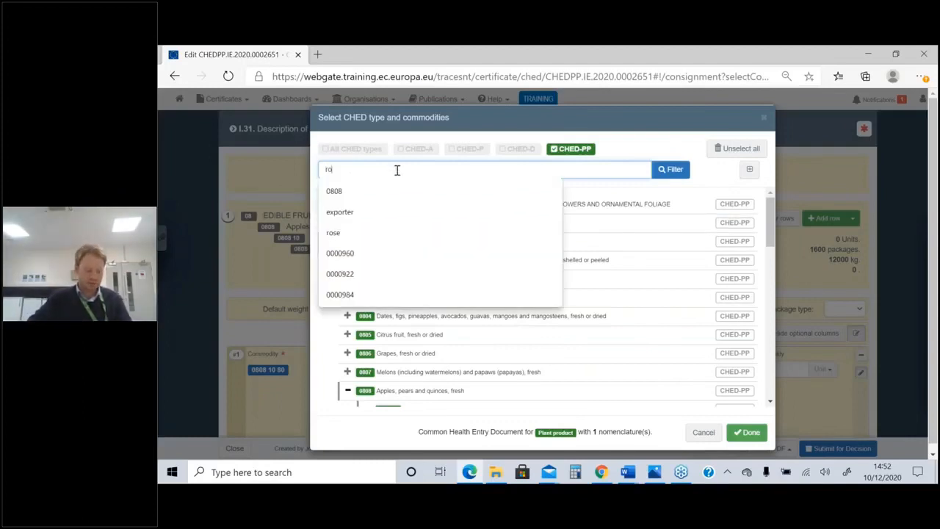
type("ses")
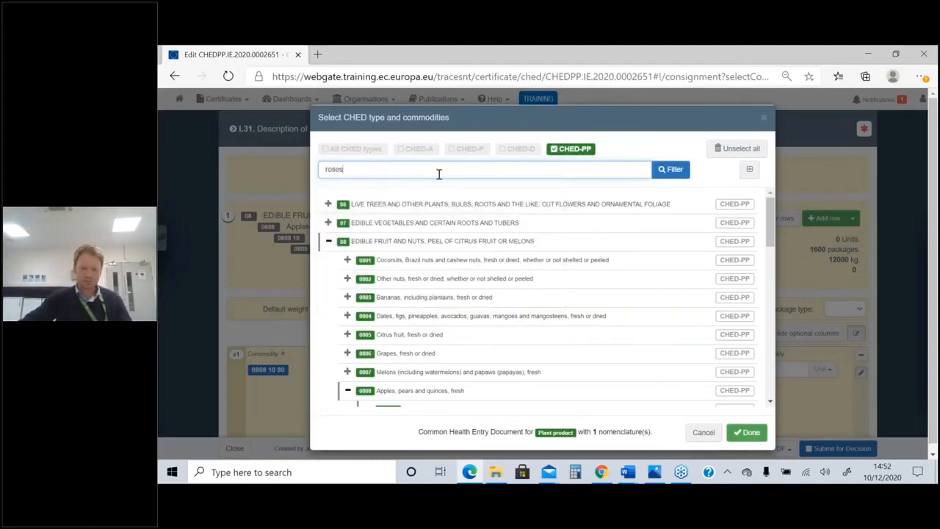
left_click(670, 169)
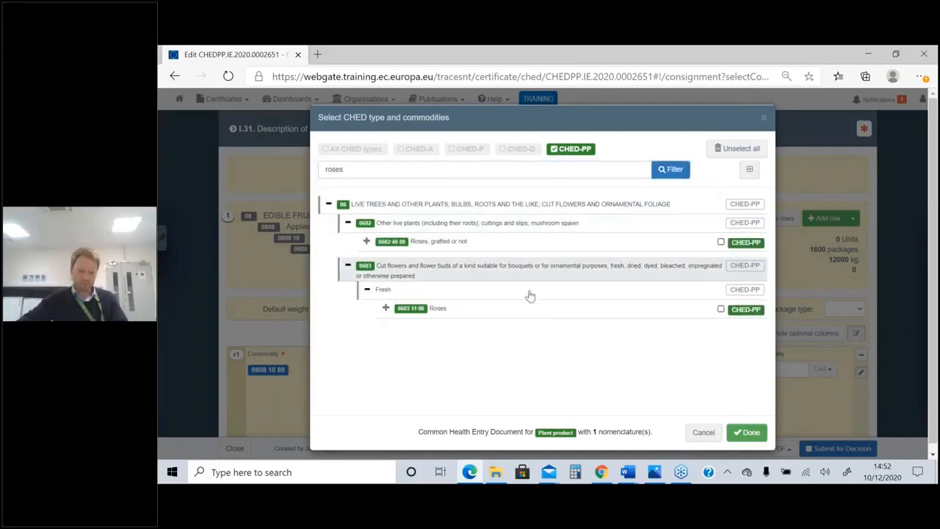
left_click(740, 313)
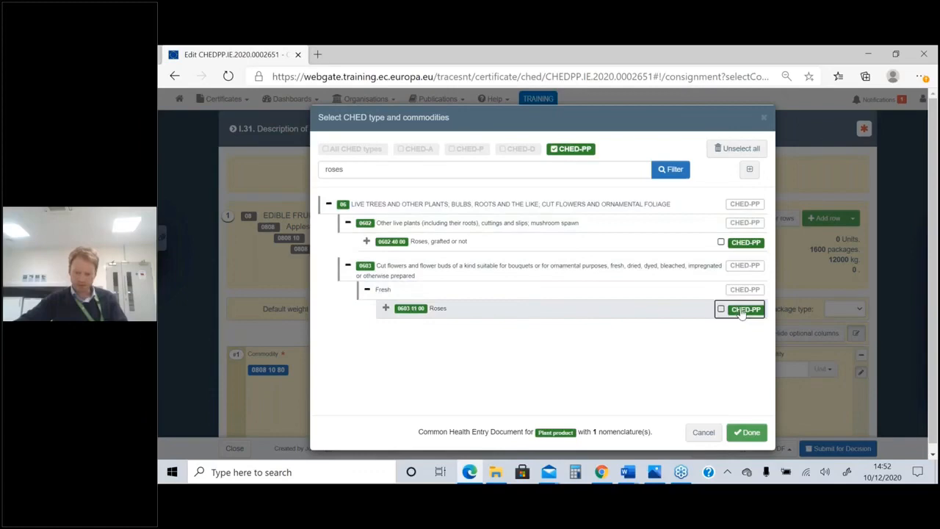
left_click(754, 434)
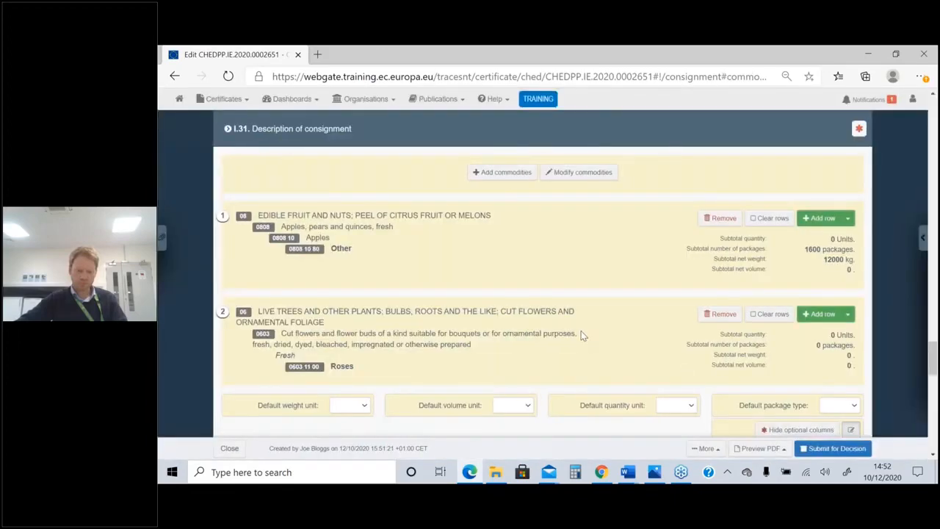
Hide the optional columns of the commodity rows and set the roses' EPPO code to ROSAG, Rosa agrestis
scroll(577, 335, "down", 2)
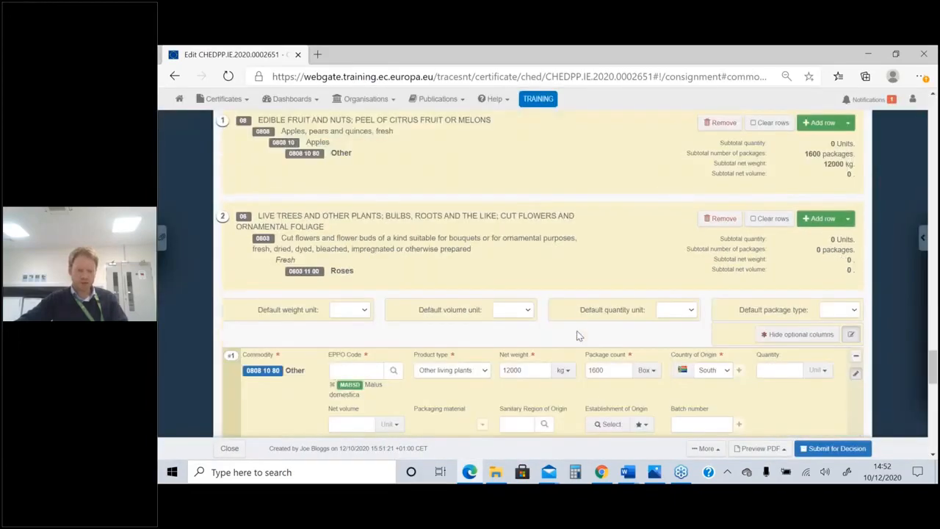
scroll(576, 335, "down", 3)
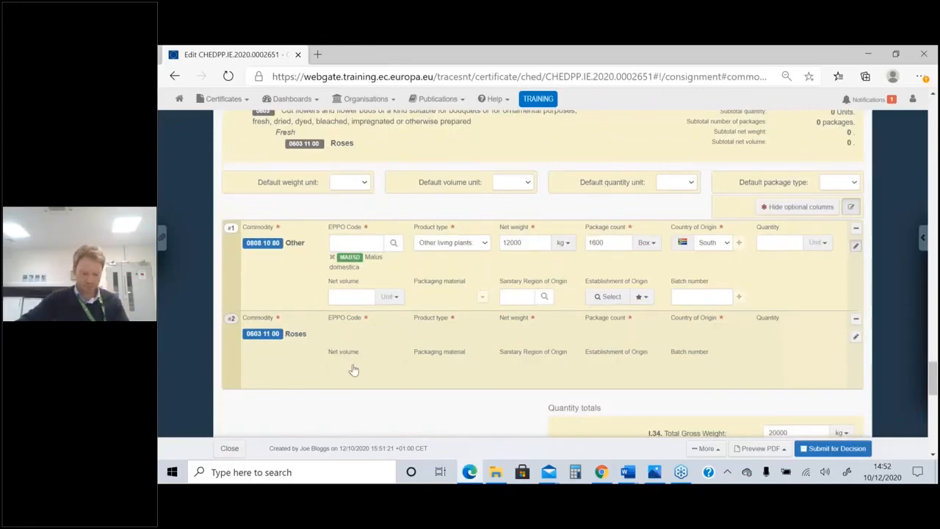
left_click(360, 337)
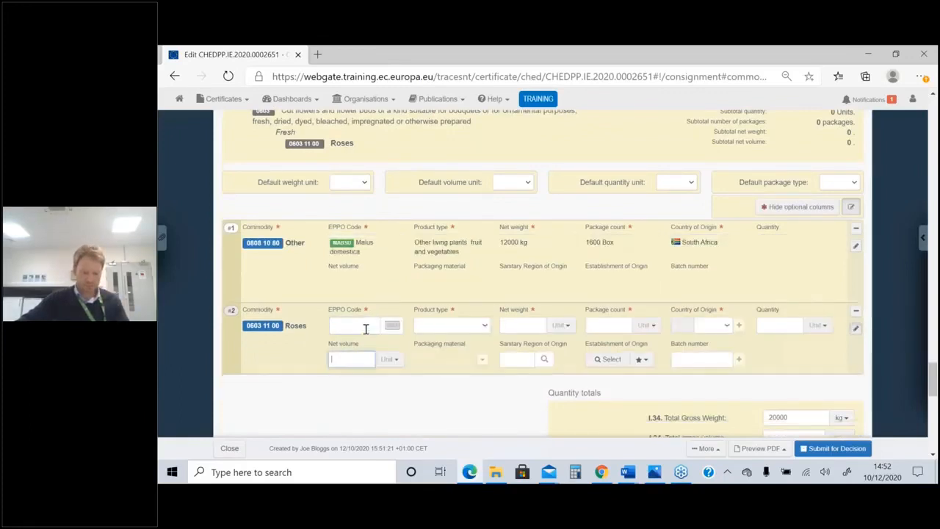
left_click(795, 208)
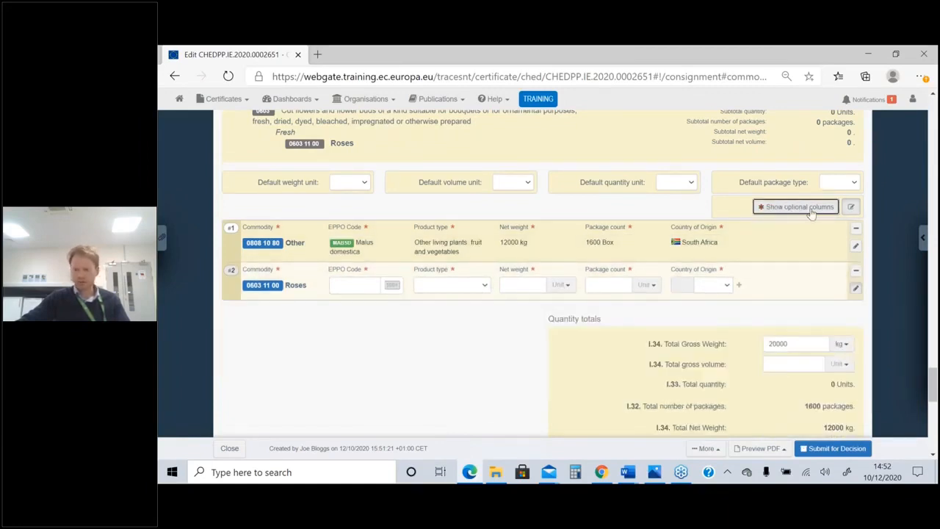
left_click(360, 286)
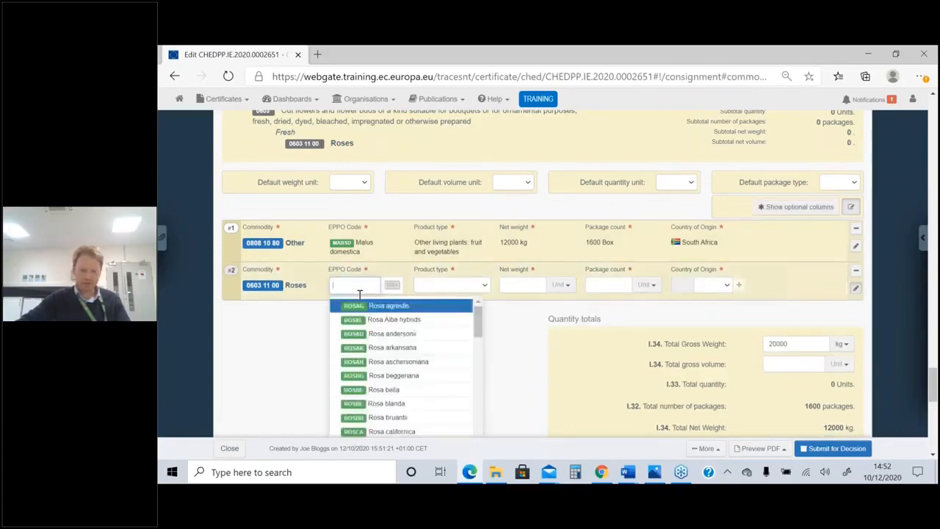
left_click(406, 309)
Set the roses' product type to Other living plants: cut flowers and branches with foliage, and their net weight to 200 kg
left_click(475, 284)
left_click_drag(592, 118, 585, 167)
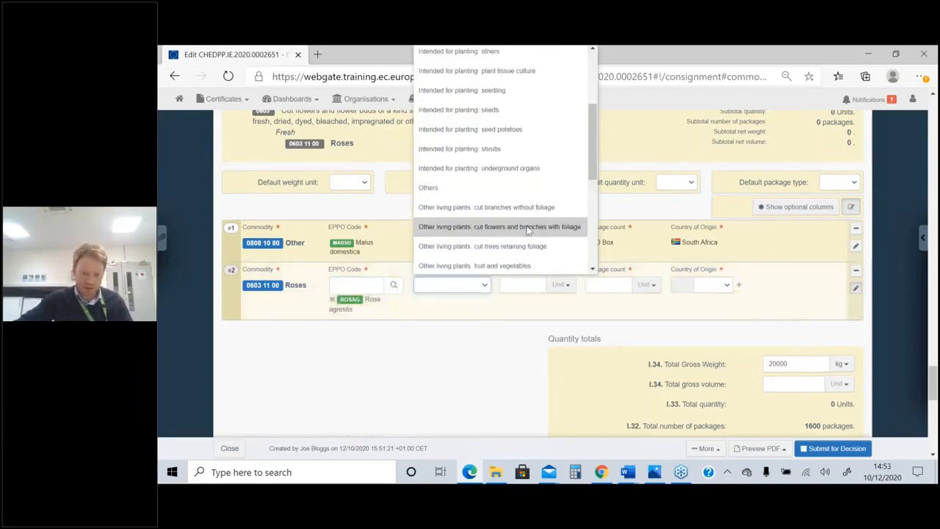
left_click(528, 226)
left_click(529, 284)
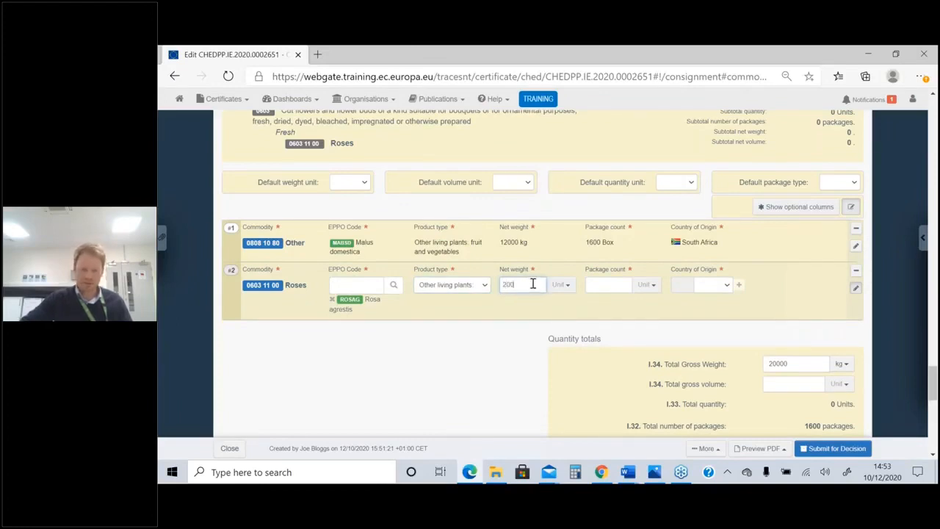
left_click(571, 288)
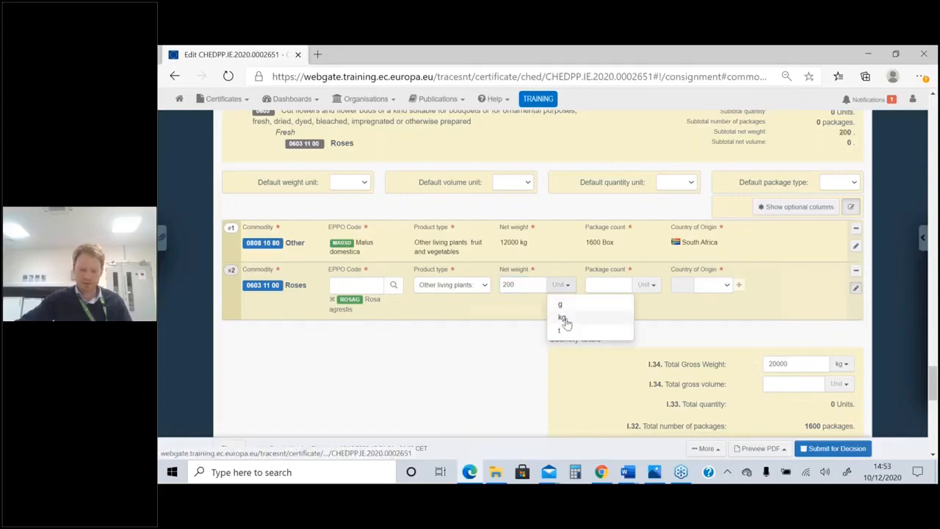
left_click(563, 318)
Set the roses' package count to 20 Box and their country of origin to South Africa
left_click(615, 286)
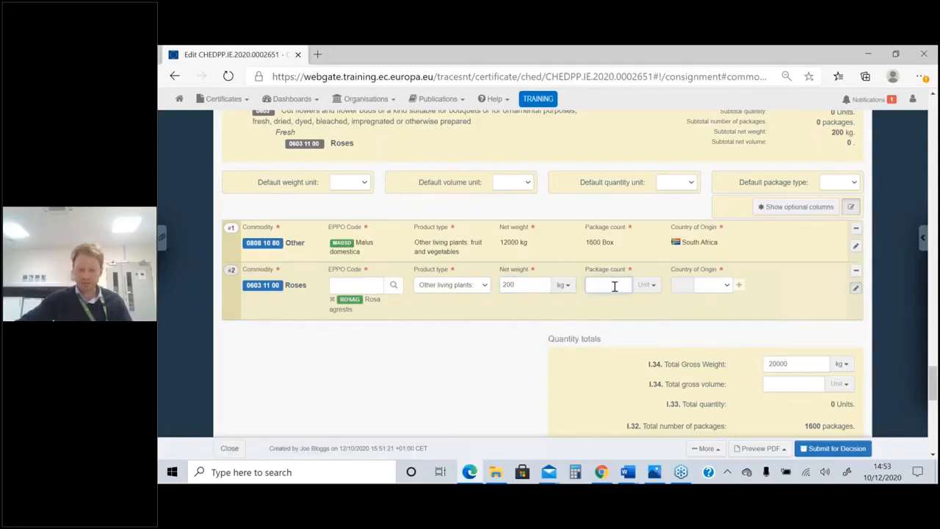
left_click(646, 285)
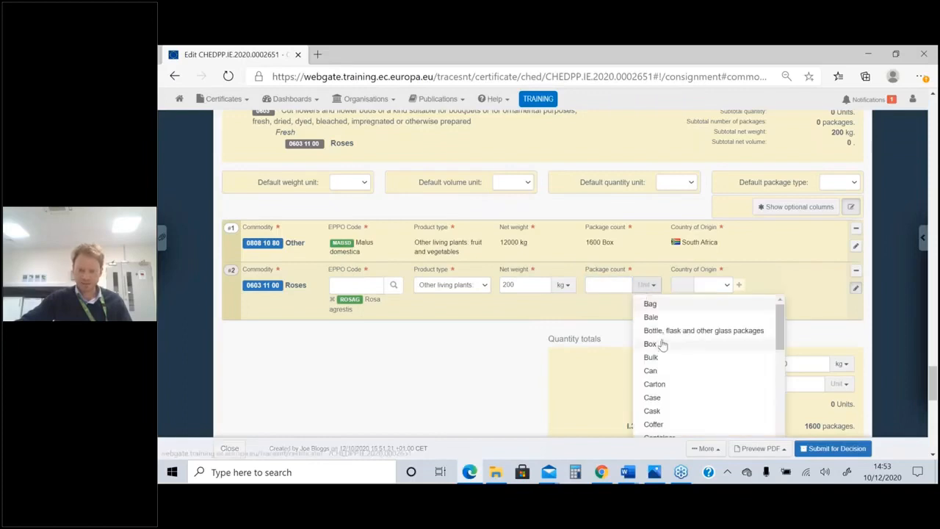
left_click(661, 344)
left_click(612, 283)
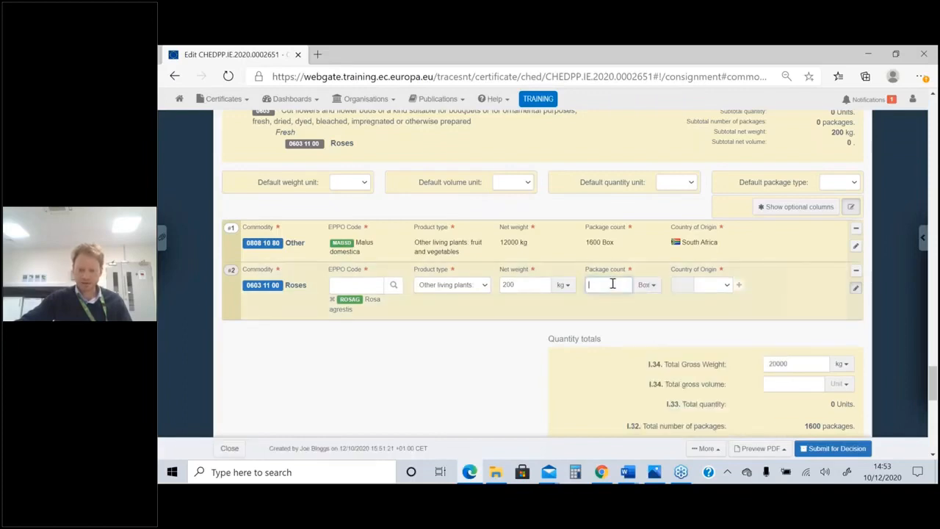
left_click(727, 285)
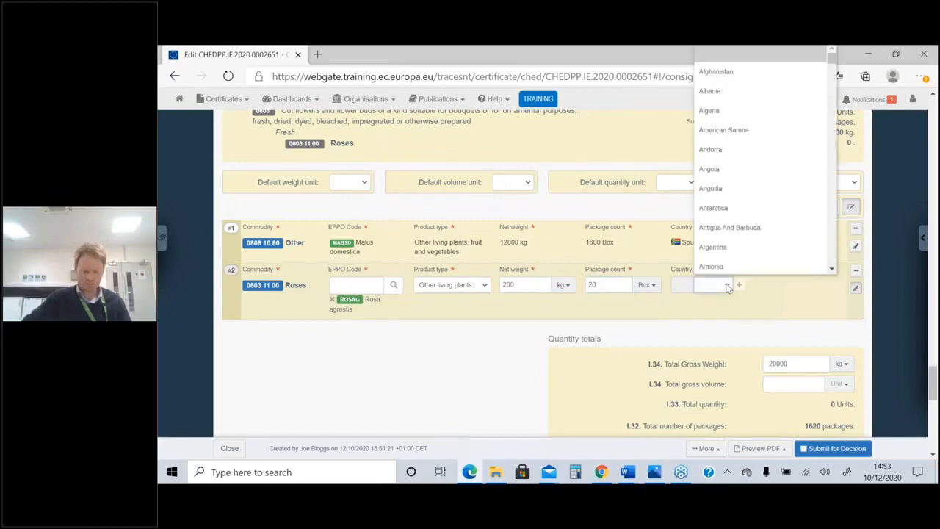
type("sou")
key("Return")
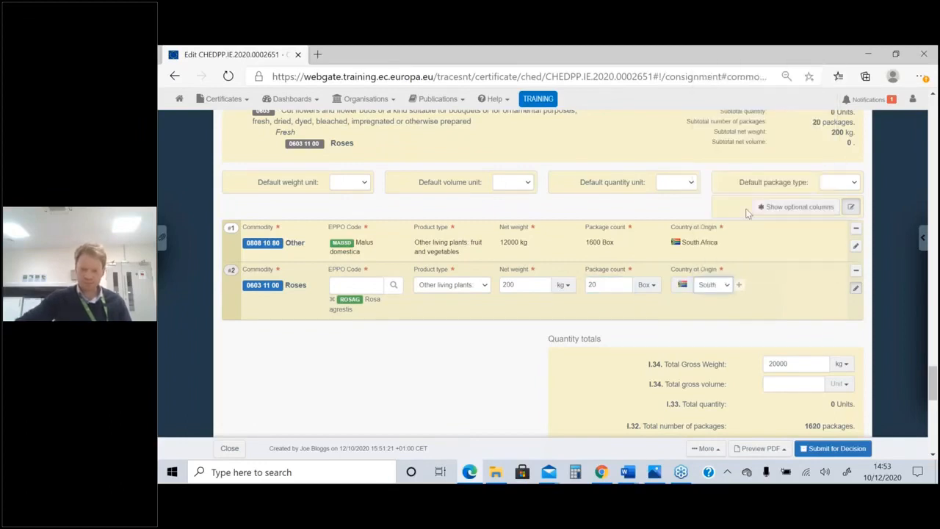
Show the optional columns to set the roses' quantity to 10000 Stem, and submit the updated CHED for decision
left_click(798, 208)
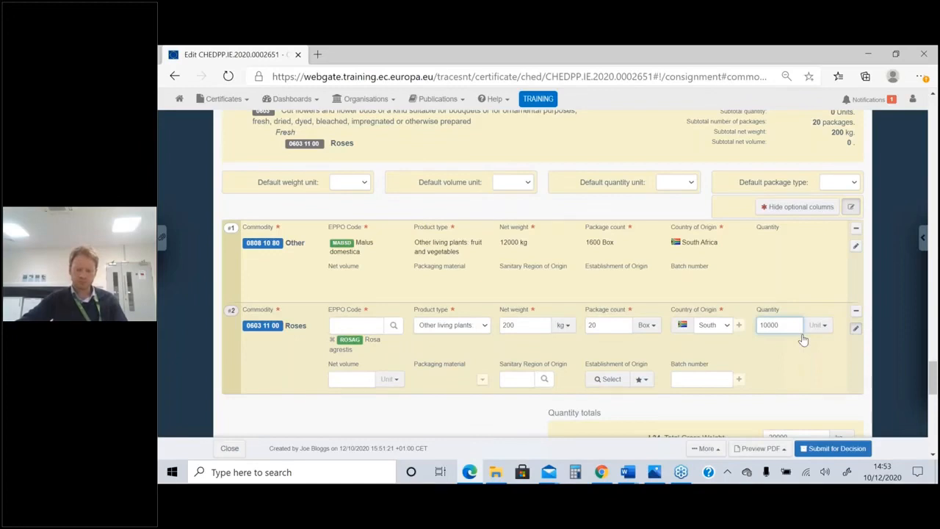
left_click(803, 339)
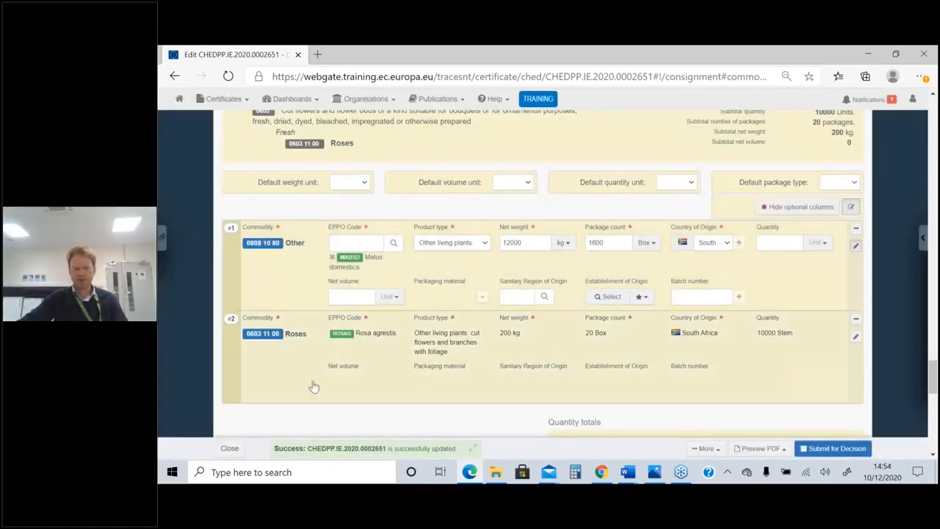
Leave the updated CHED-PP and open the search page for Common Health Entry Documents
scroll(421, 351, "up", 1)
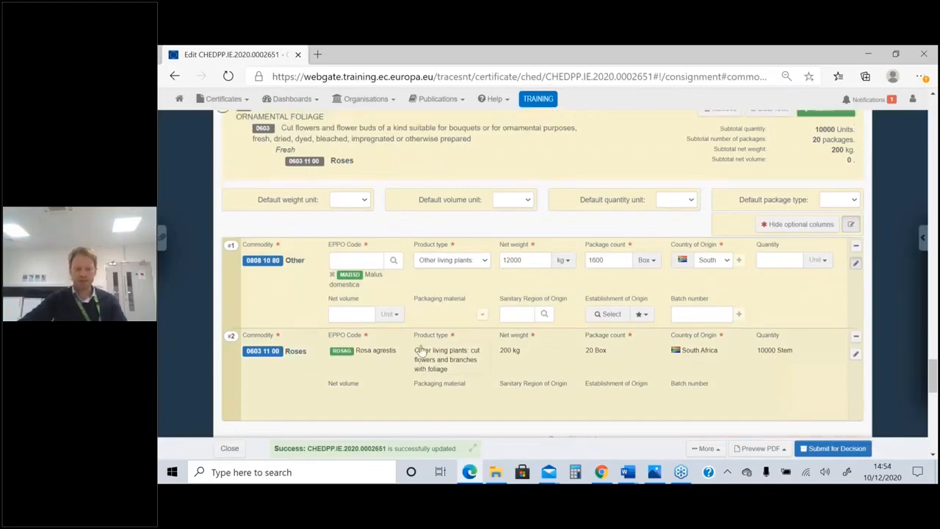
scroll(421, 351, "up", 10)
scroll(483, 315, "up", 15)
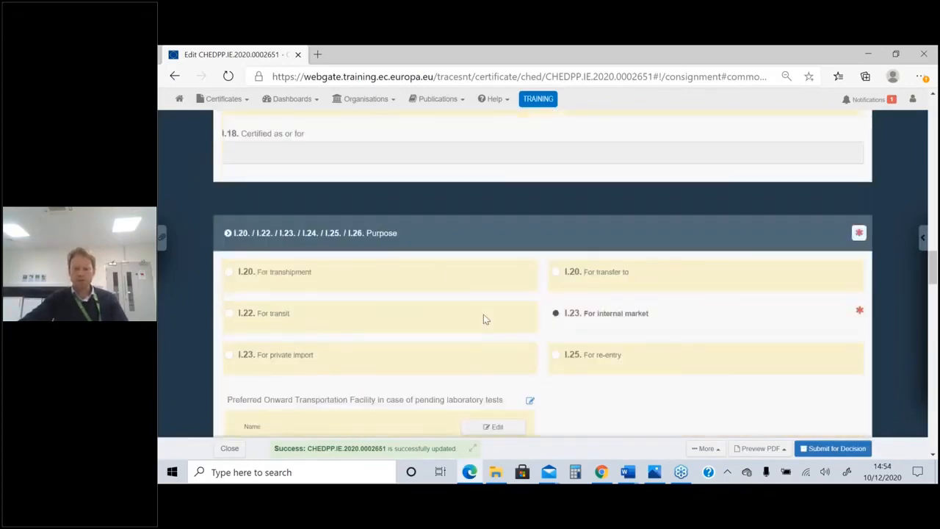
scroll(486, 316, "up", 10)
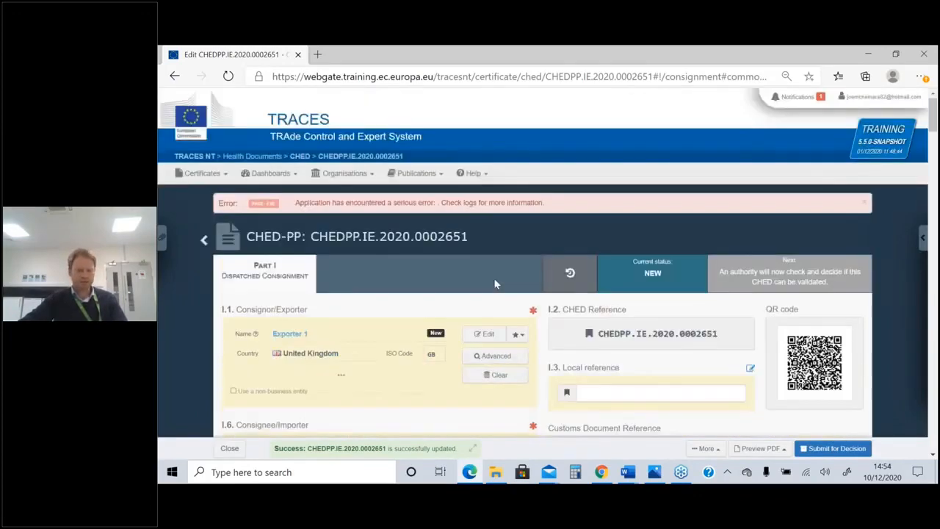
left_click(203, 173)
left_click(220, 296)
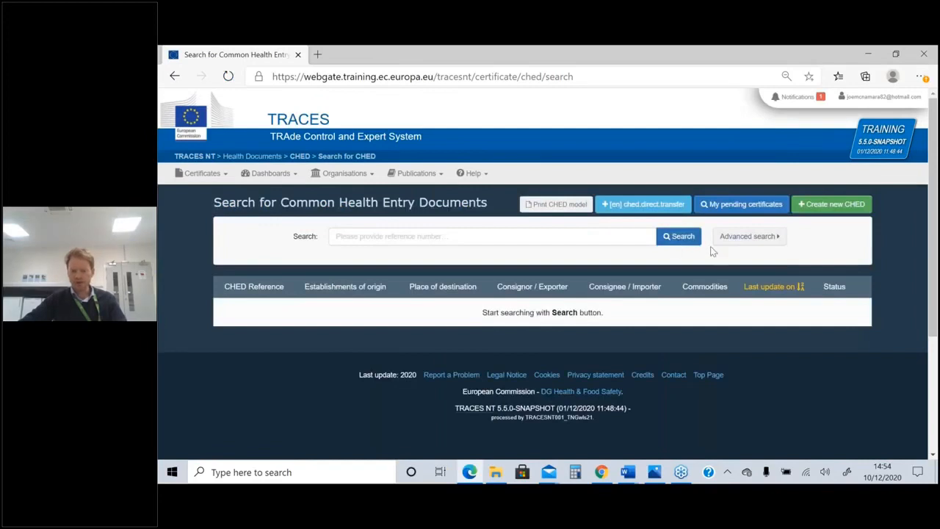
List all submitted CHEDs without a reference filter and copy the most recently updated CHED-PP as new
left_click(674, 236)
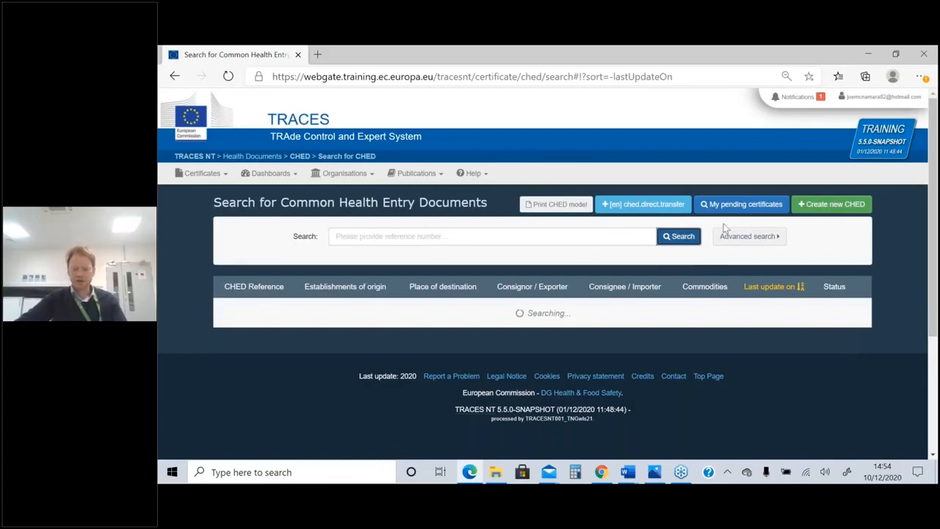
scroll(740, 291, "down", 1)
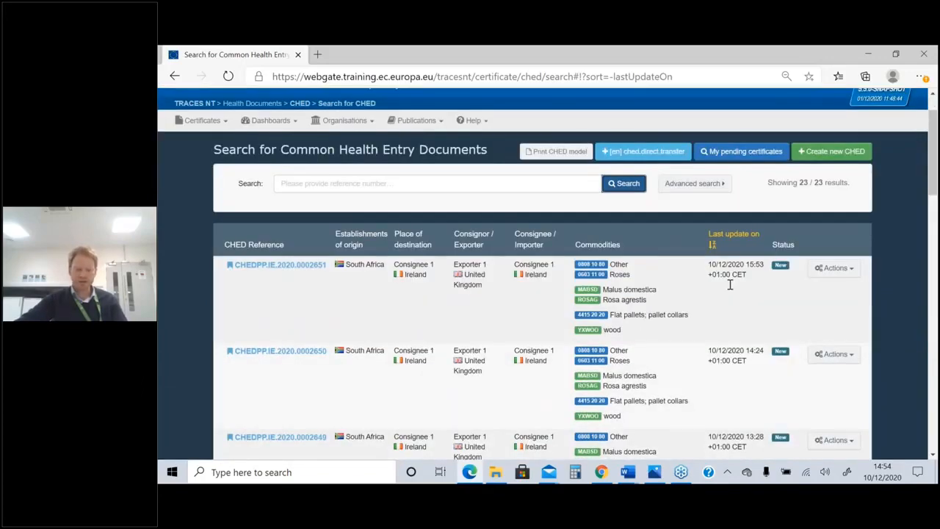
scroll(729, 284, "down", 1)
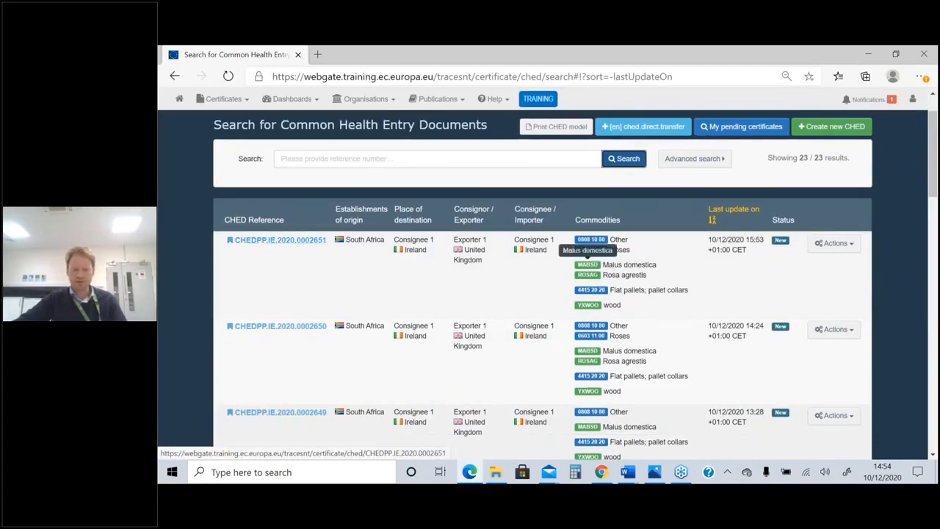
left_click(848, 249)
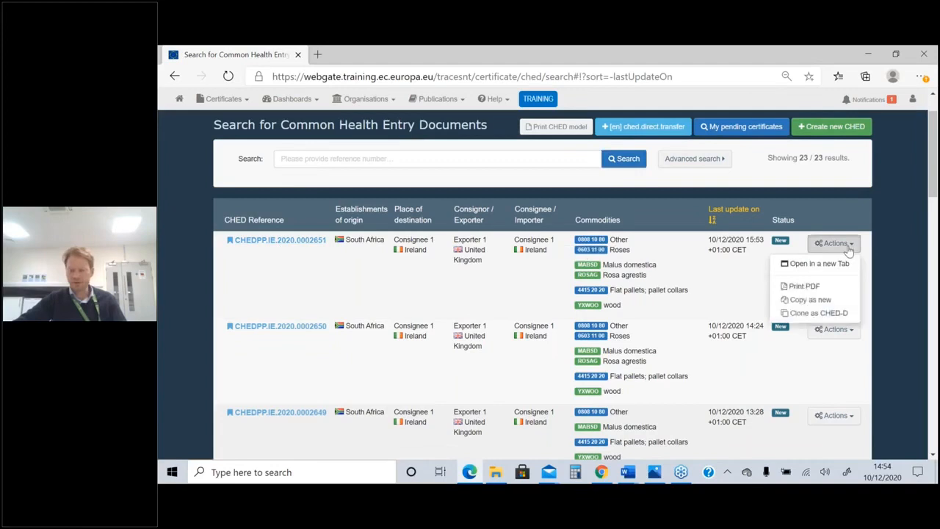
left_click(807, 300)
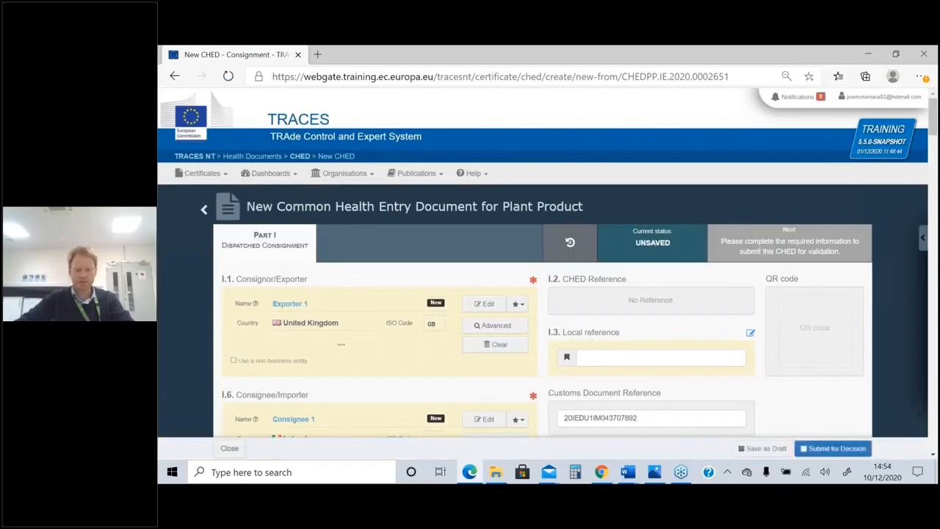
Review the prefilled Part I of the copied CHED-PP, from the consignor down to the purpose section
scroll(443, 293, "down", 3)
scroll(443, 294, "down", 5)
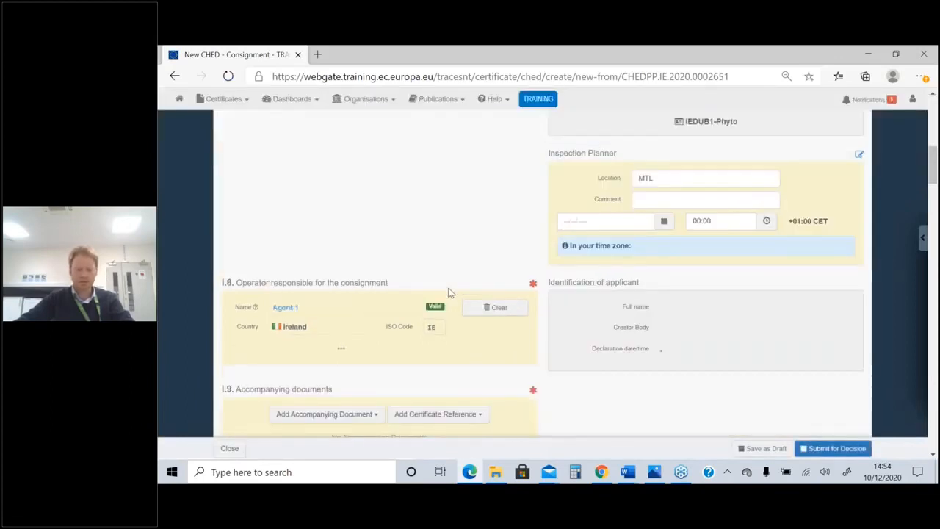
scroll(450, 292, "down", 5)
scroll(450, 293, "down", 5)
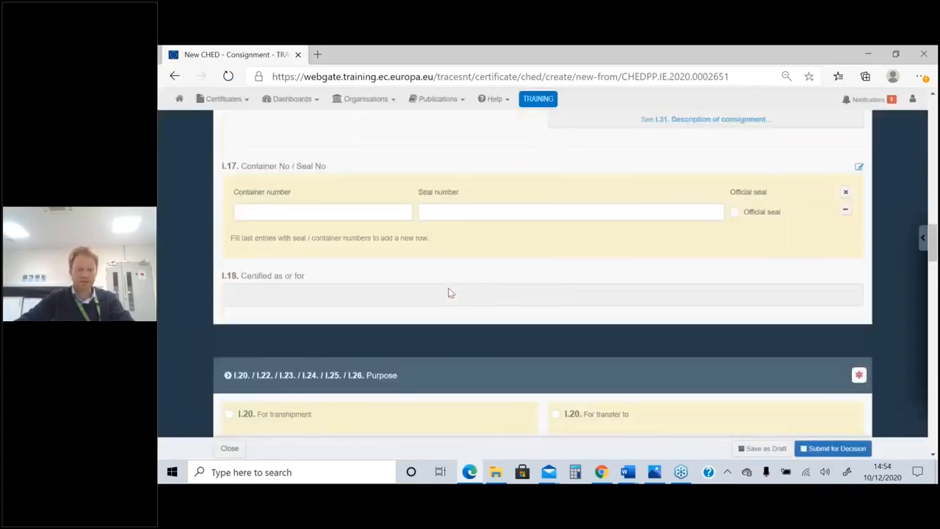
scroll(450, 292, "down", 2)
scroll(448, 291, "up", 1)
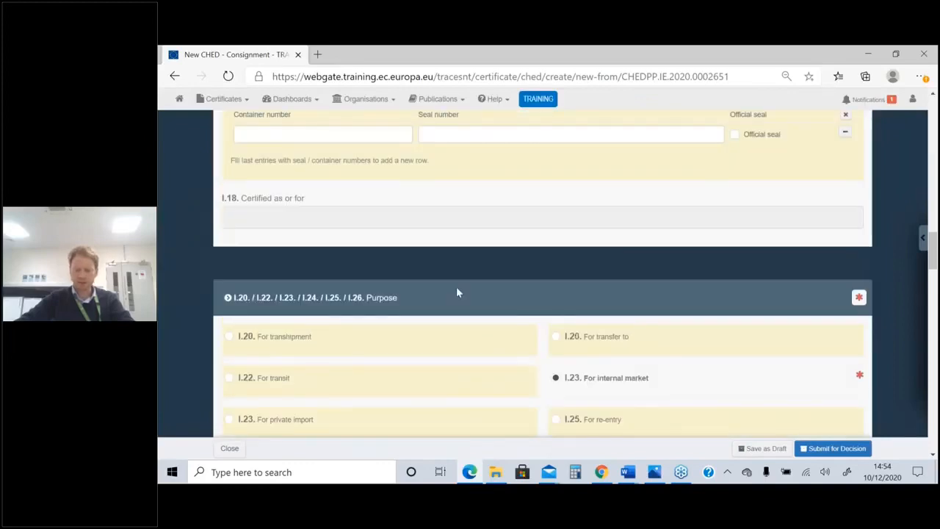
scroll(657, 319, "up", 5)
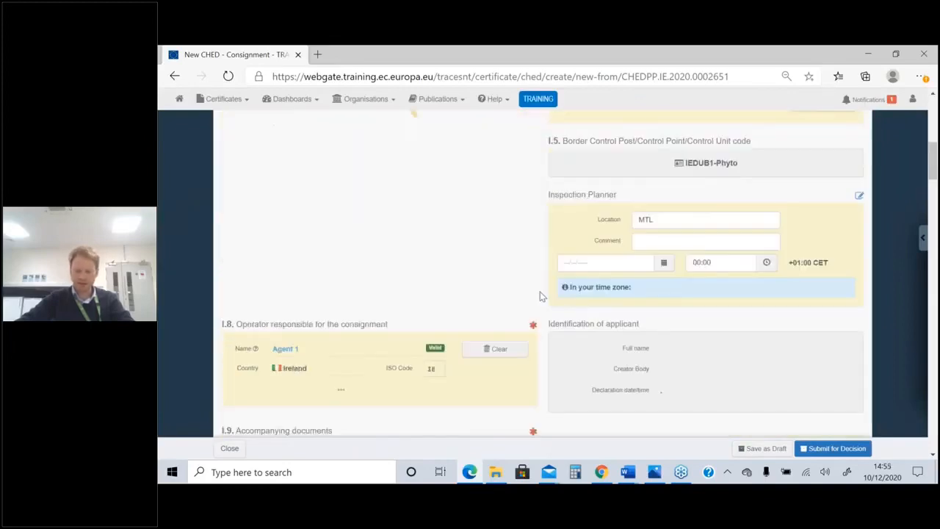
scroll(540, 295, "up", 5)
scroll(540, 291, "up", 5)
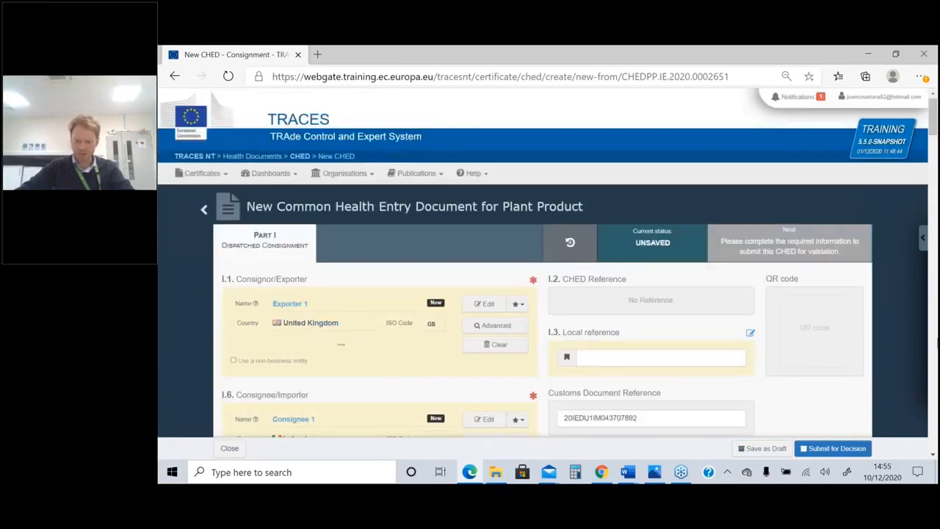